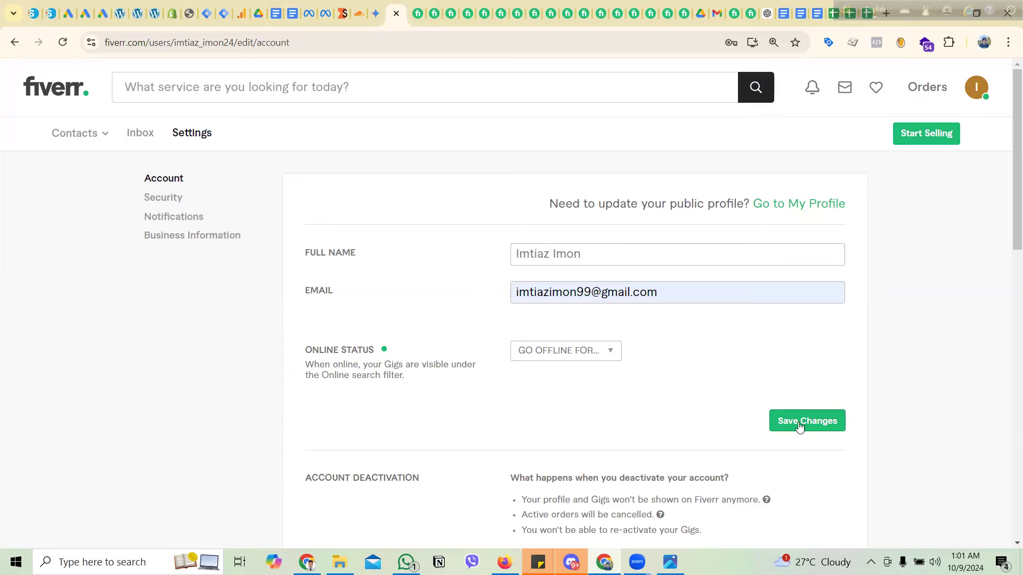
Step: Open the account's profile page and look over the account menu options
click(976, 91)
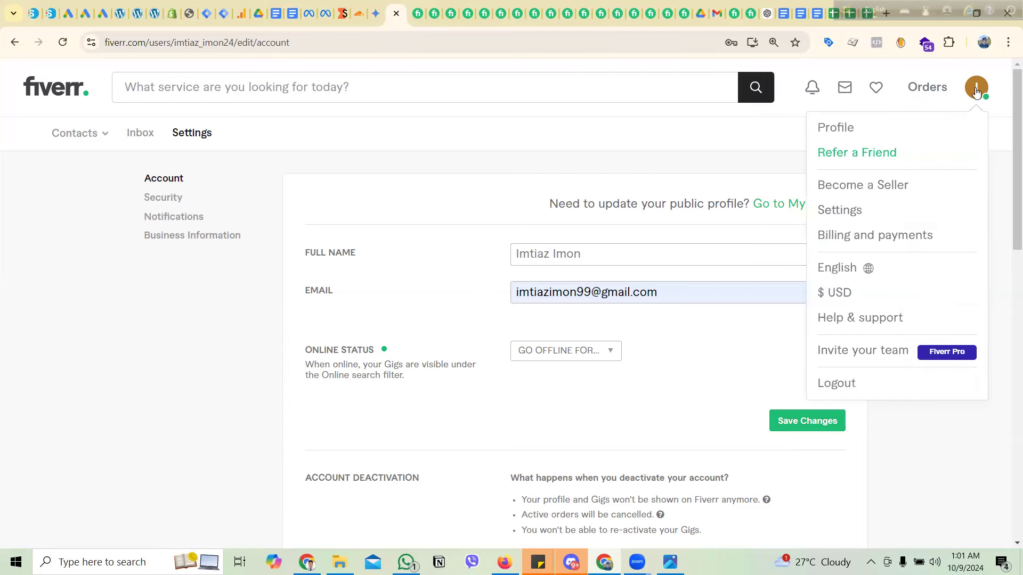
click(839, 131)
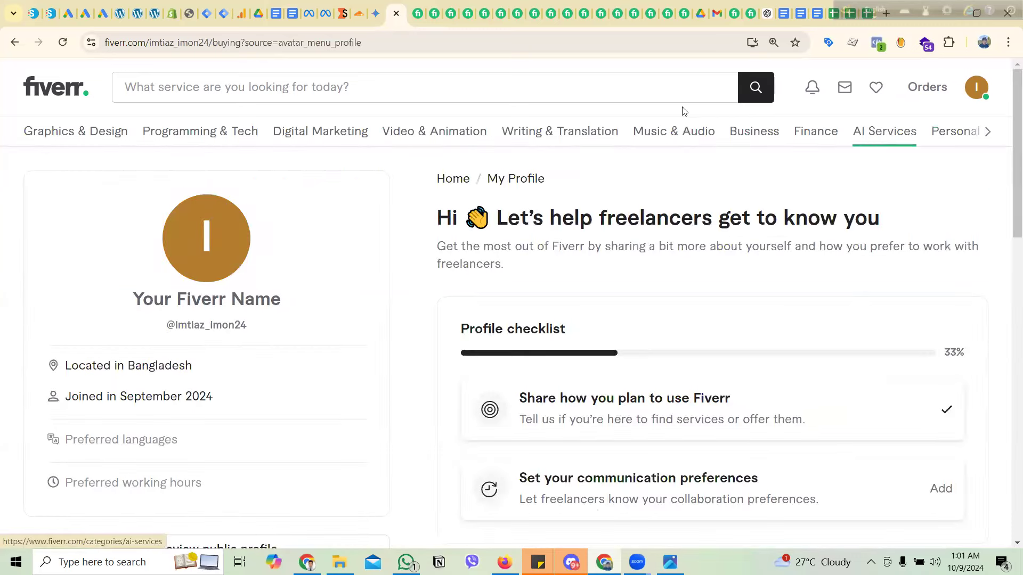
click(977, 89)
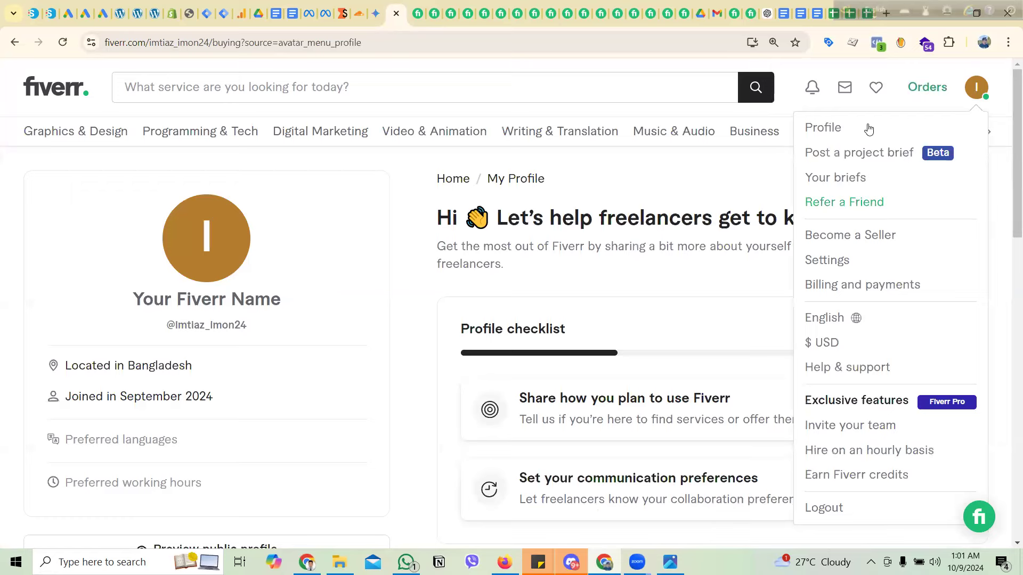
click(285, 251)
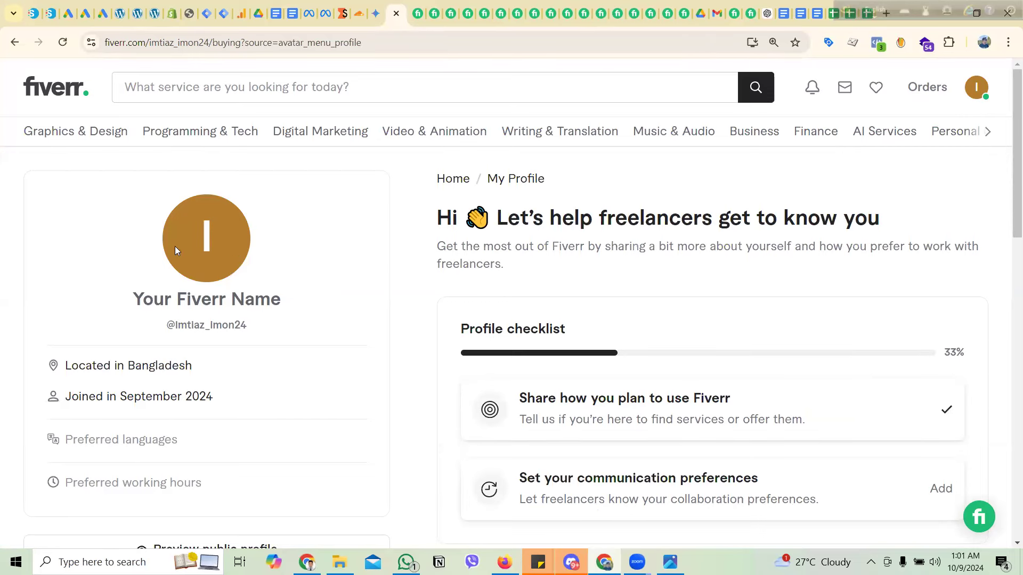
Step: Highlight the username on the profile card and in the profile page's web address
drag(180, 327, 243, 326)
click(249, 329)
drag(176, 327, 268, 330)
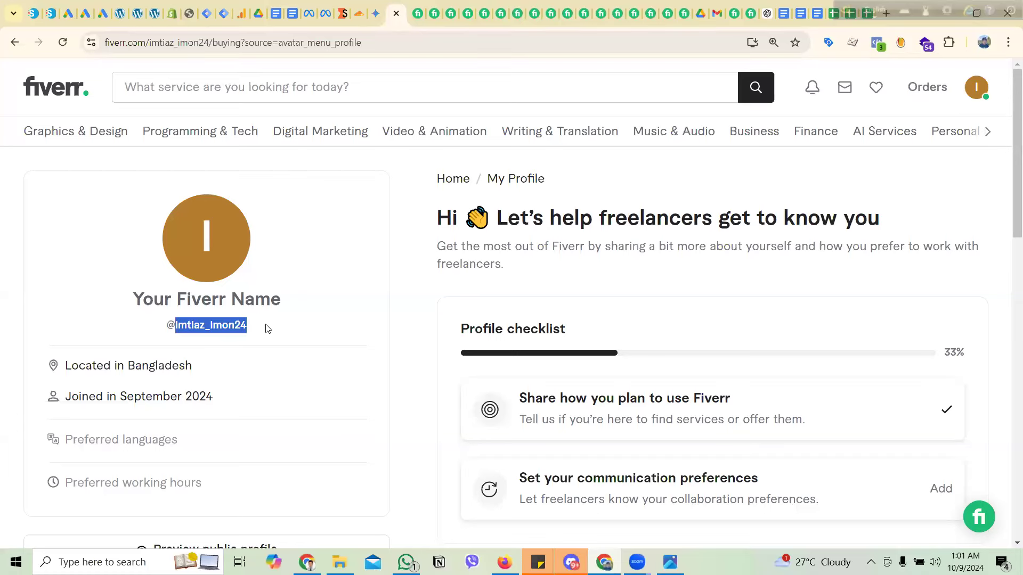
click(356, 209)
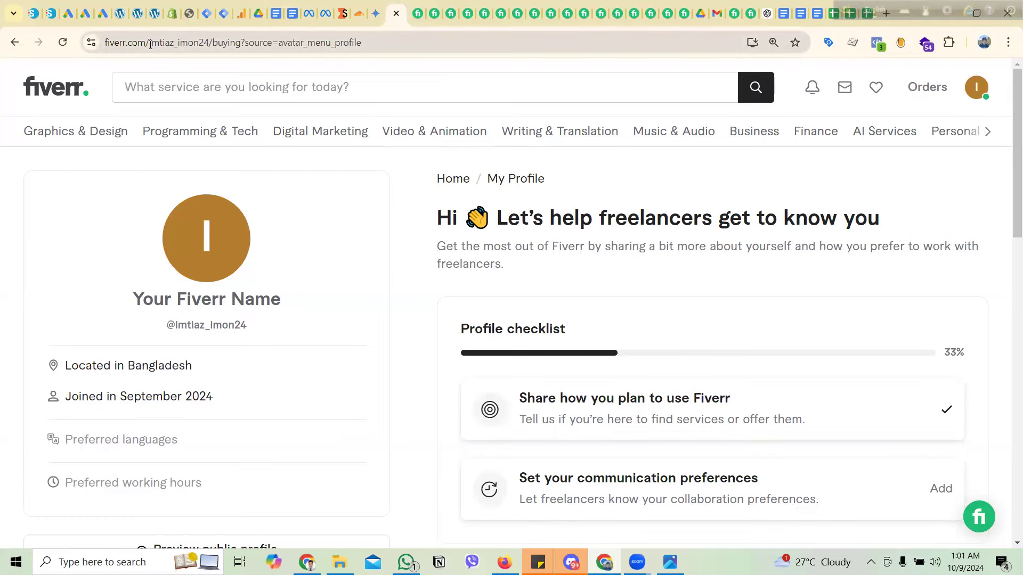
drag(148, 41, 212, 38)
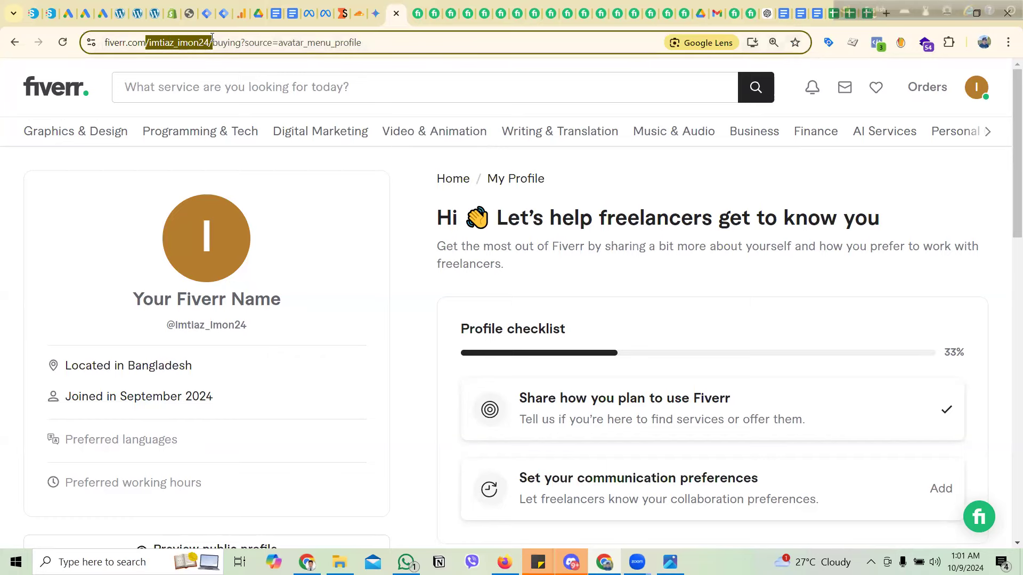
drag(212, 37, 212, 38)
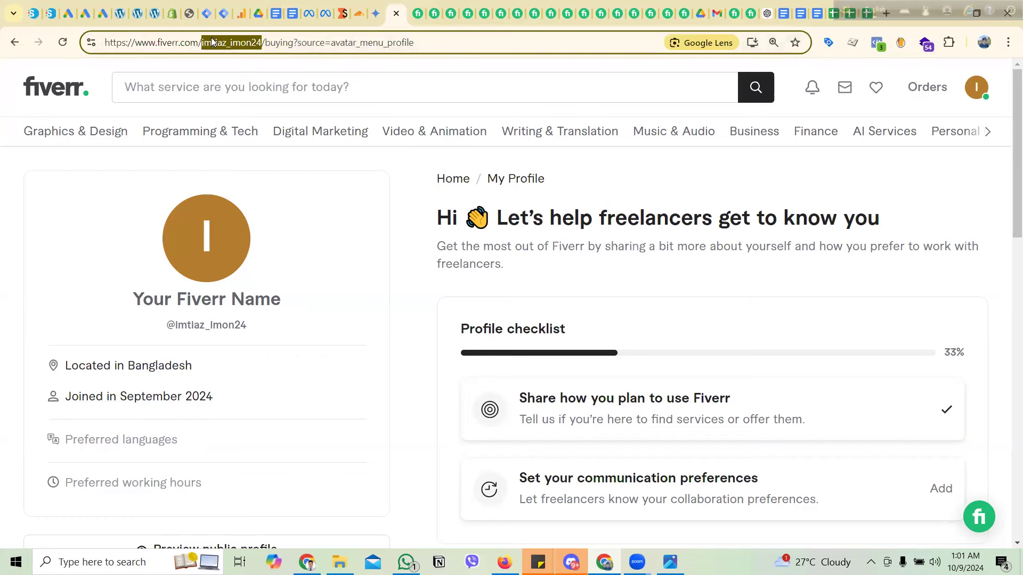
click(351, 164)
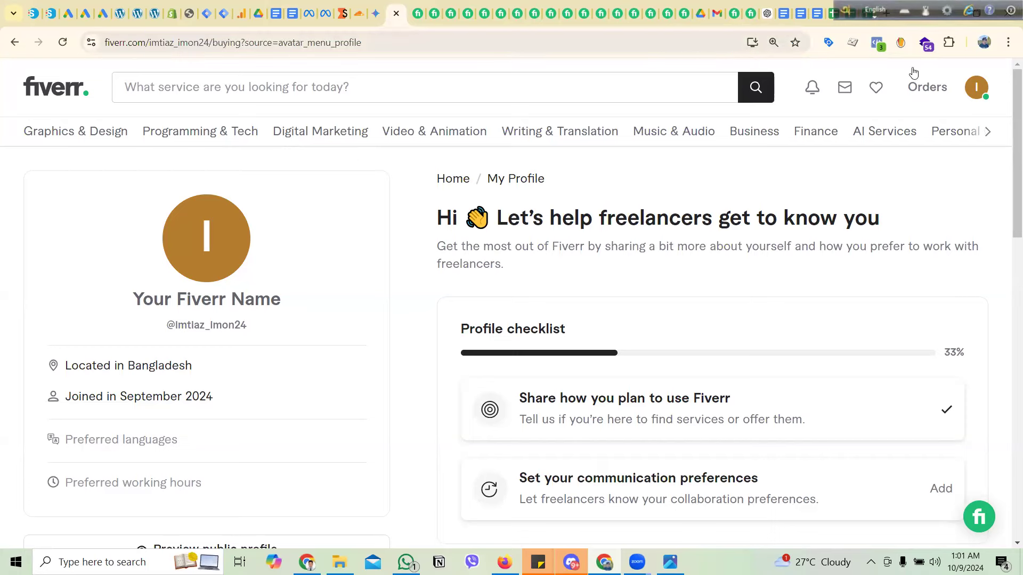
Step: Review the account menu options, the profile checklist and the freelancer reviews section of the profile page
click(976, 86)
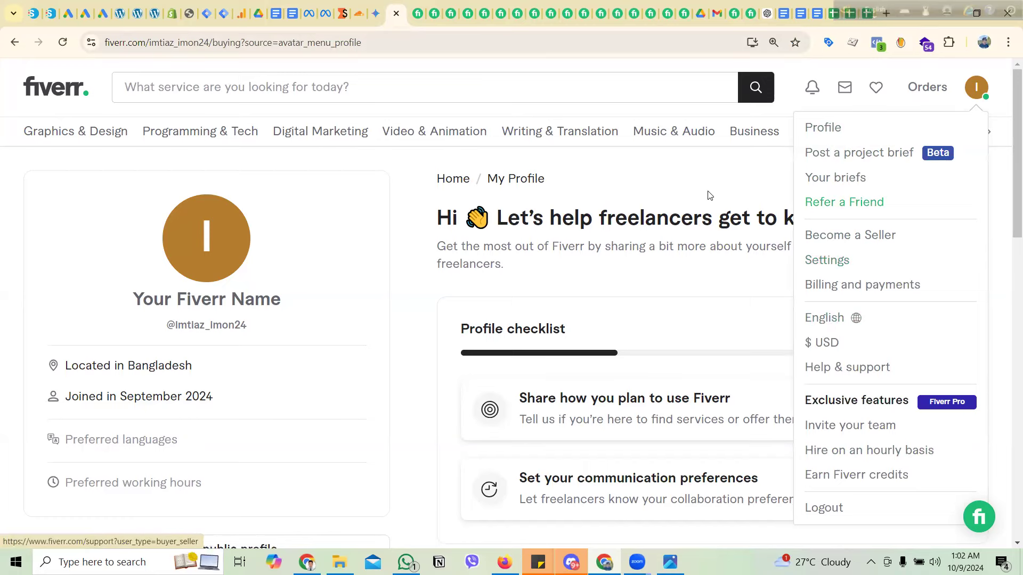
click(691, 168)
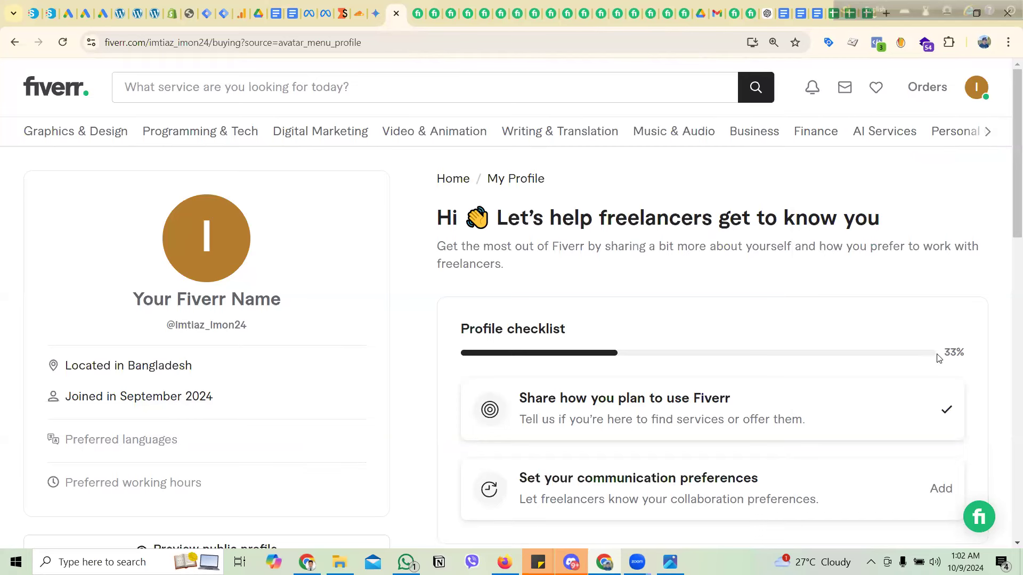
scroll(820, 347, down, 6)
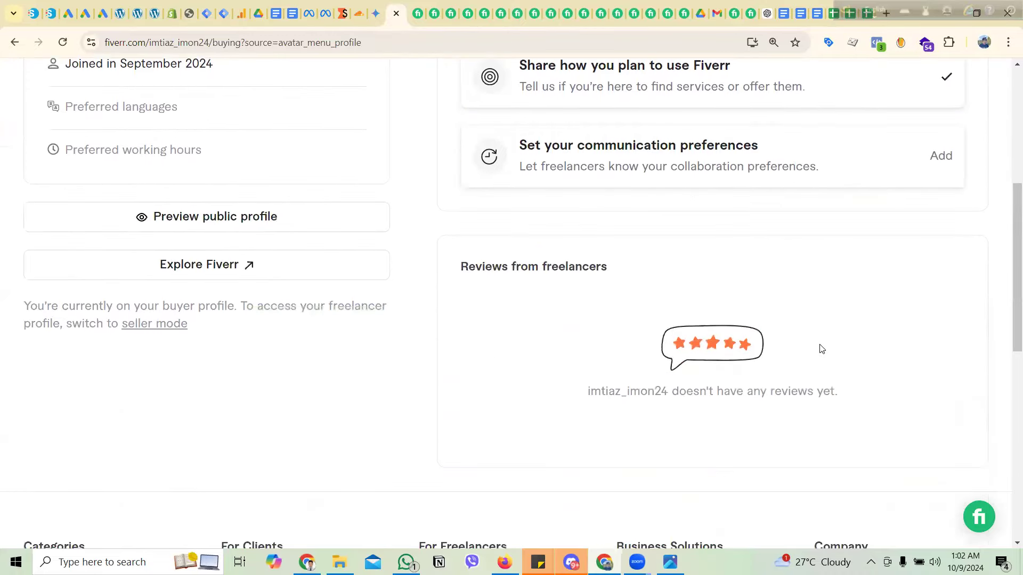
scroll(822, 349, up, 4)
scroll(820, 349, up, 3)
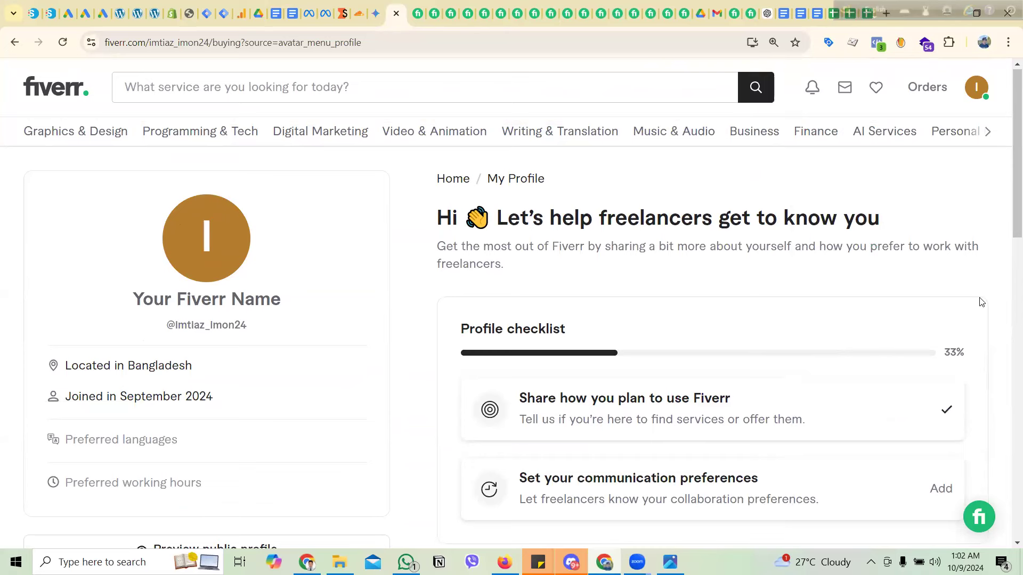
Step: Open the Business Information section of the account settings
click(976, 91)
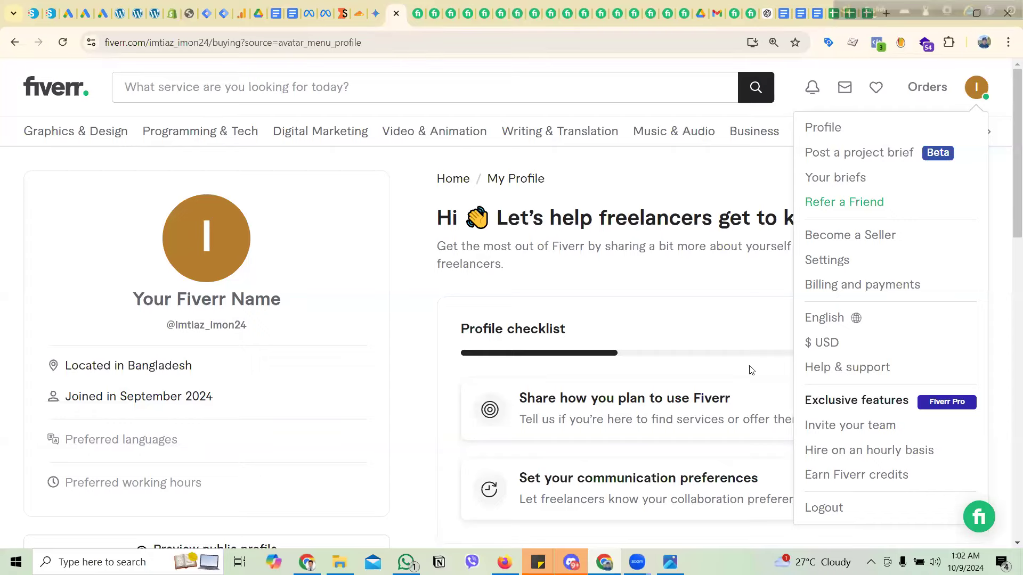
mouse_move(75, 133)
mouse_move(414, 136)
click(825, 261)
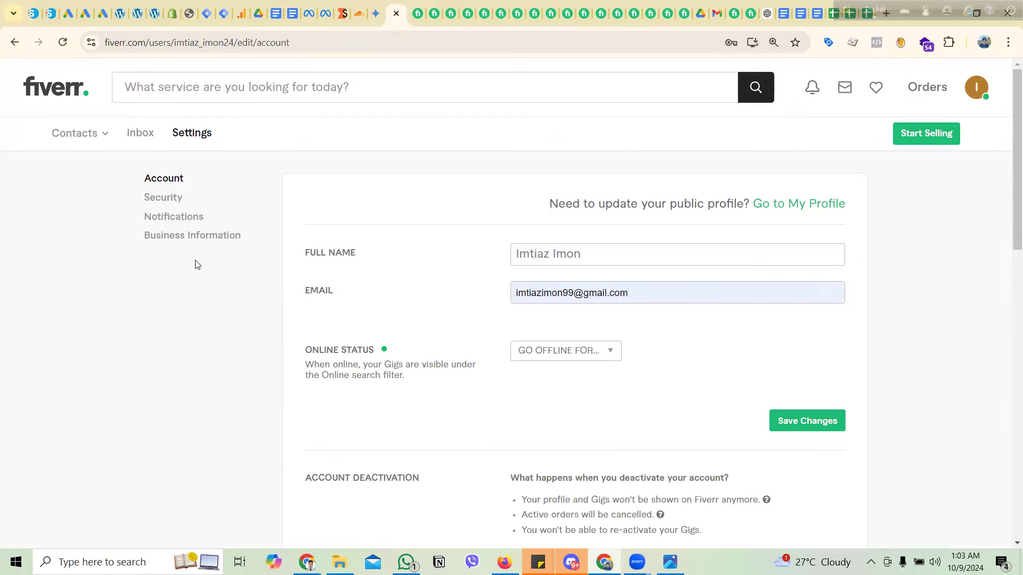
click(193, 238)
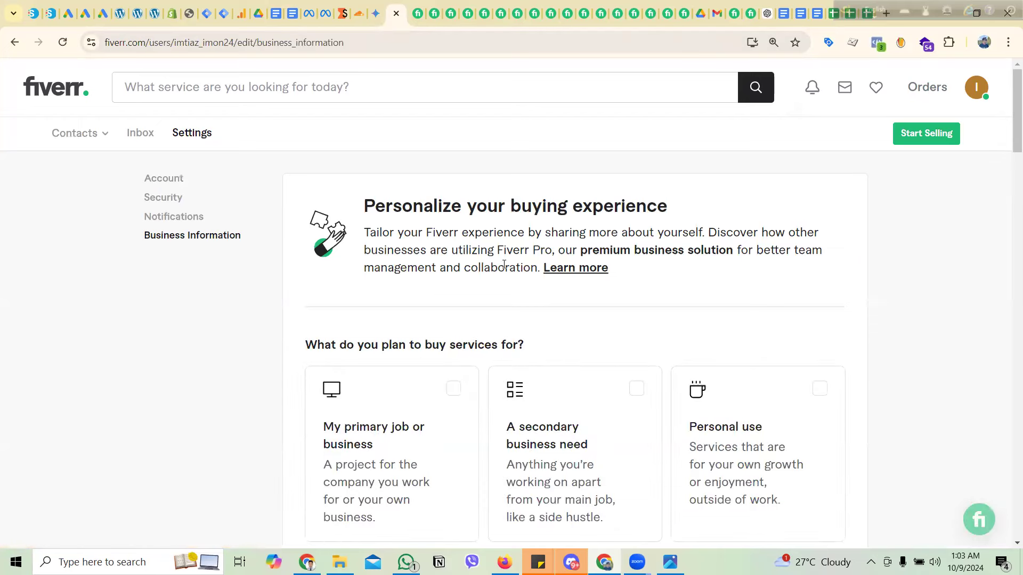
Step: Choose Personal use as the purpose for buying services, save the information and go to the homepage
scroll(622, 228, down, 2)
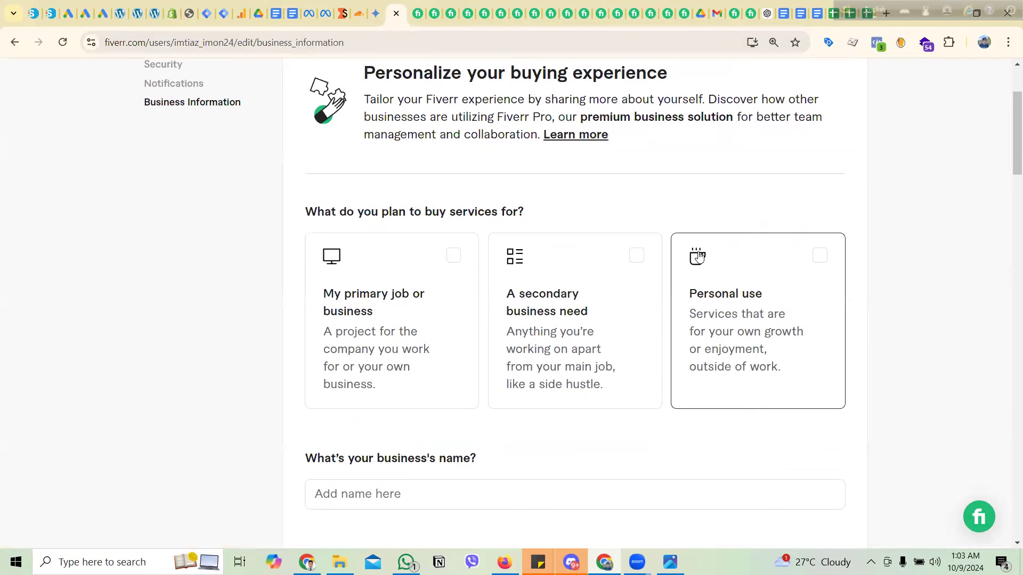
click(821, 256)
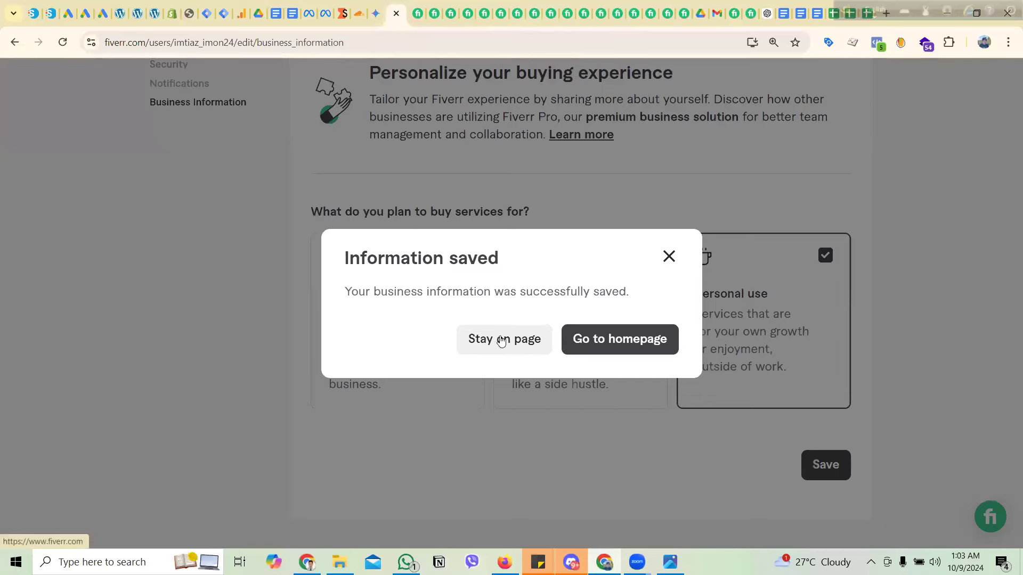
click(621, 340)
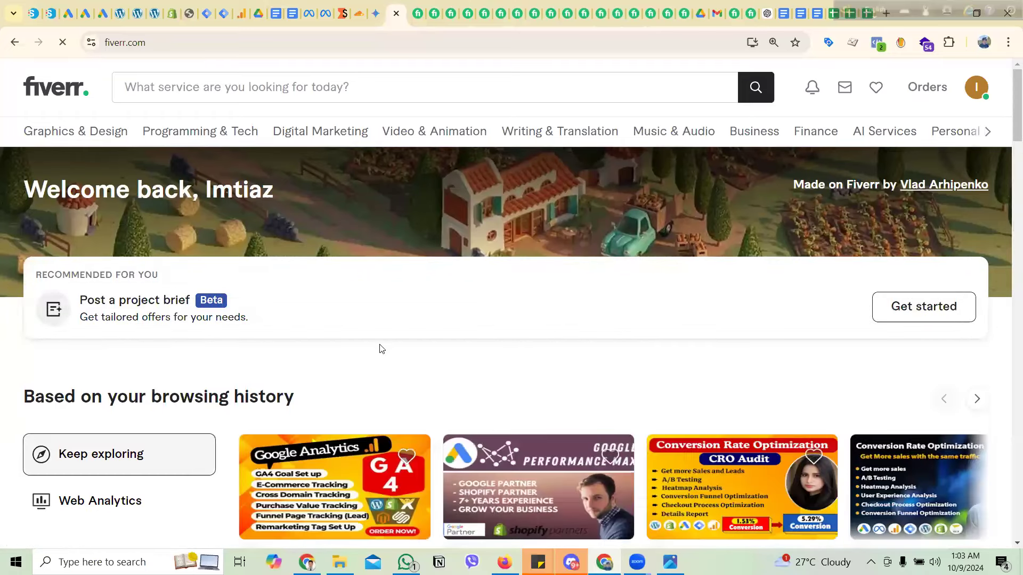
Step: Browse the gig recommendations on the homepage
scroll(447, 360, down, 6)
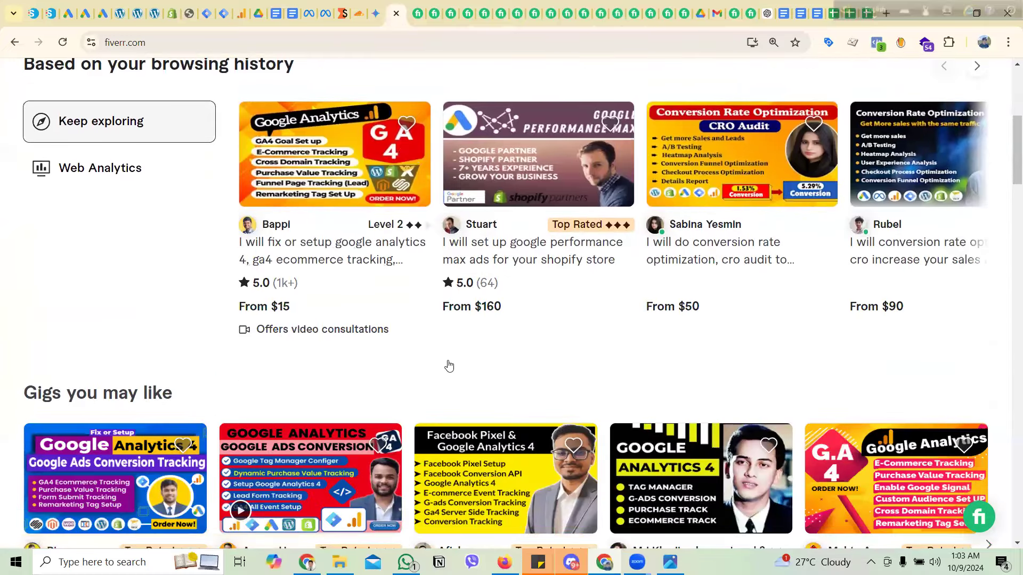
scroll(449, 366, down, 4)
scroll(618, 239, up, 5)
scroll(608, 195, up, 5)
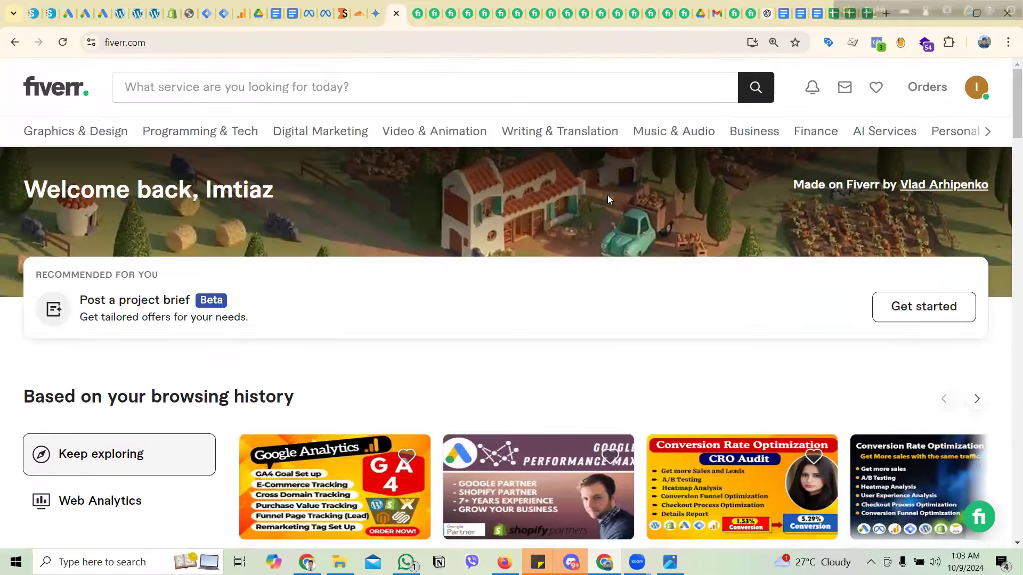
Step: Look over the account menu options and check the account's orders list
click(975, 90)
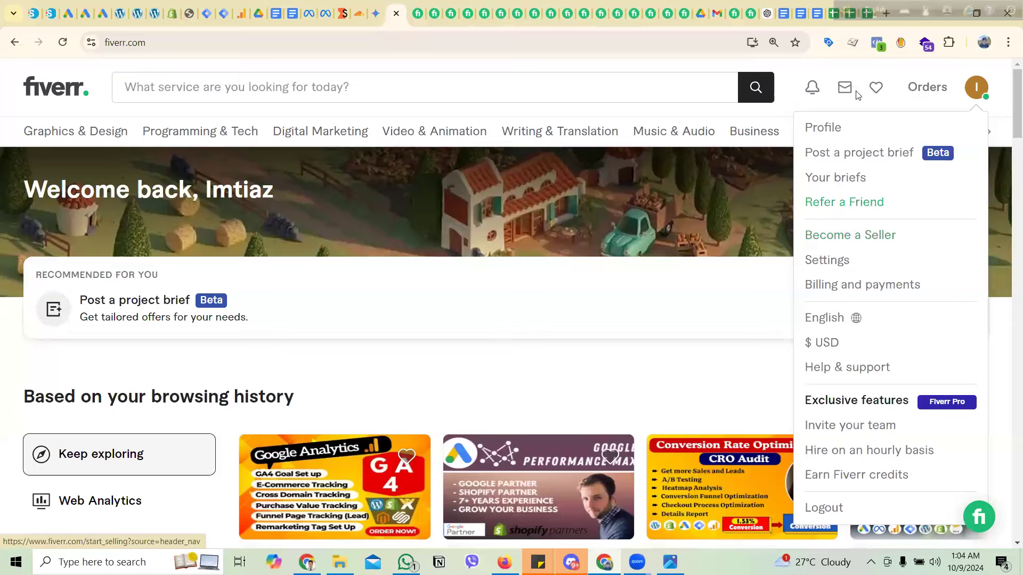
click(927, 88)
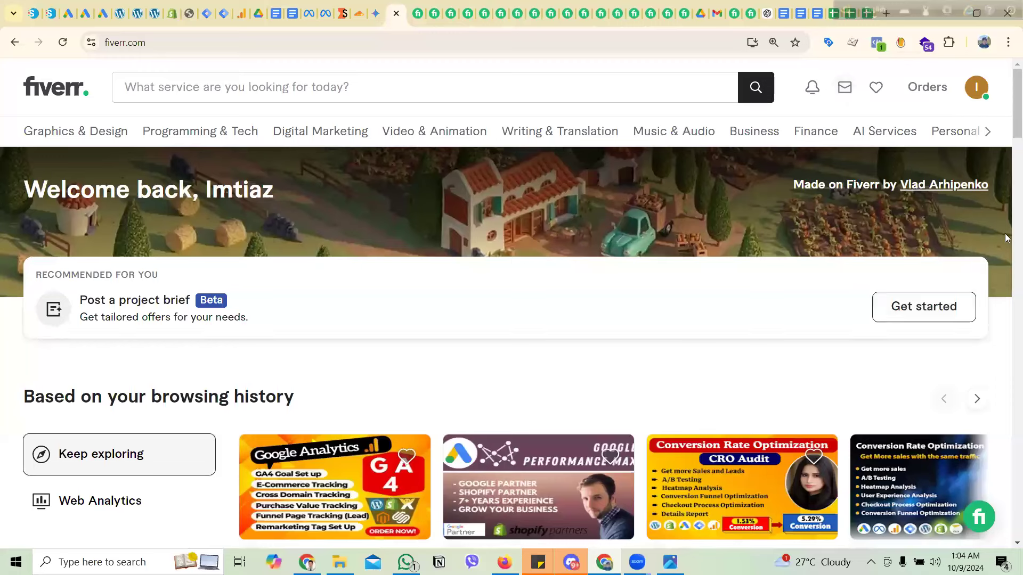
click(929, 90)
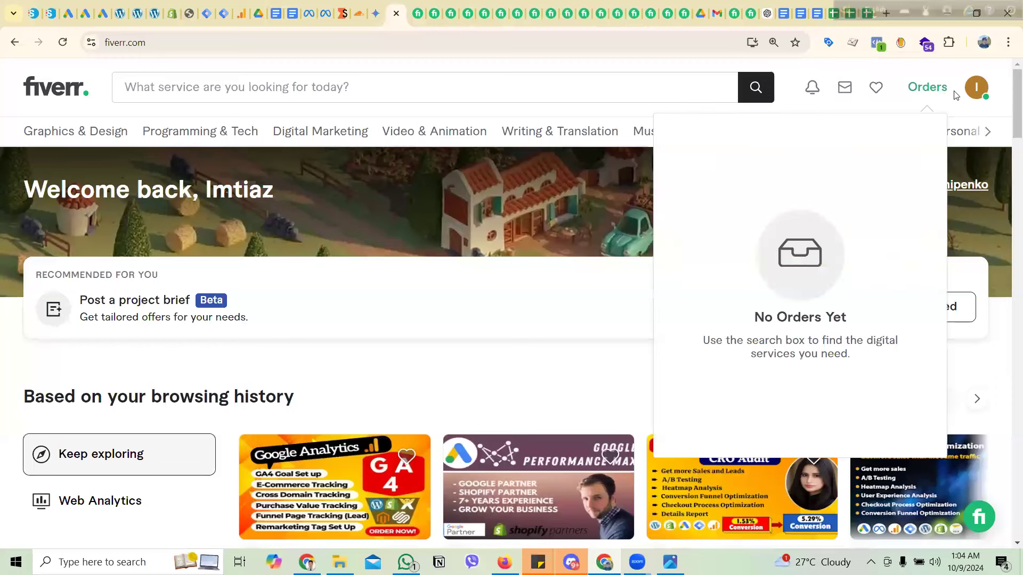
Step: Open the Become a Seller page and start selling from the Developer story in the freelance community section
click(976, 88)
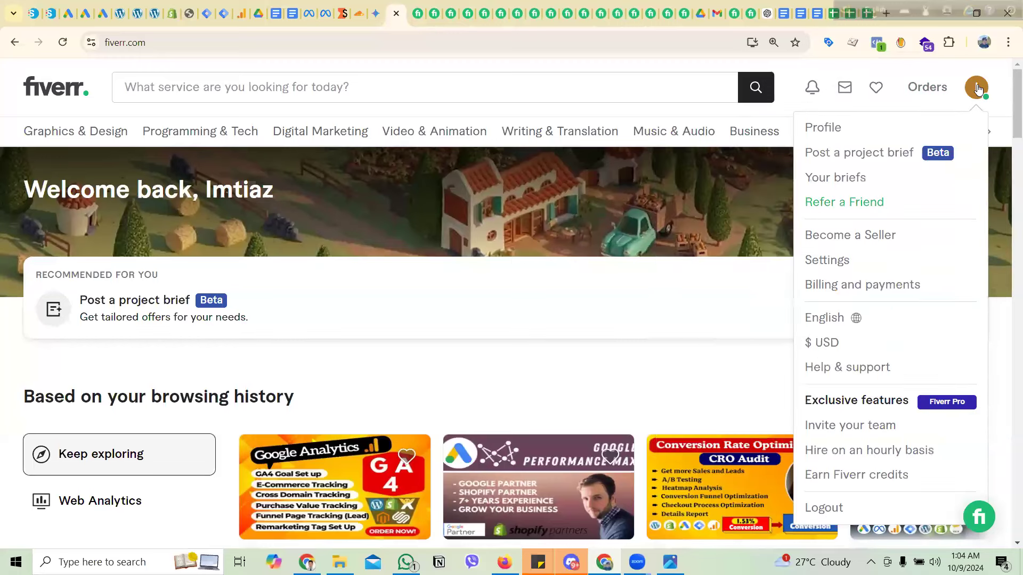
click(858, 236)
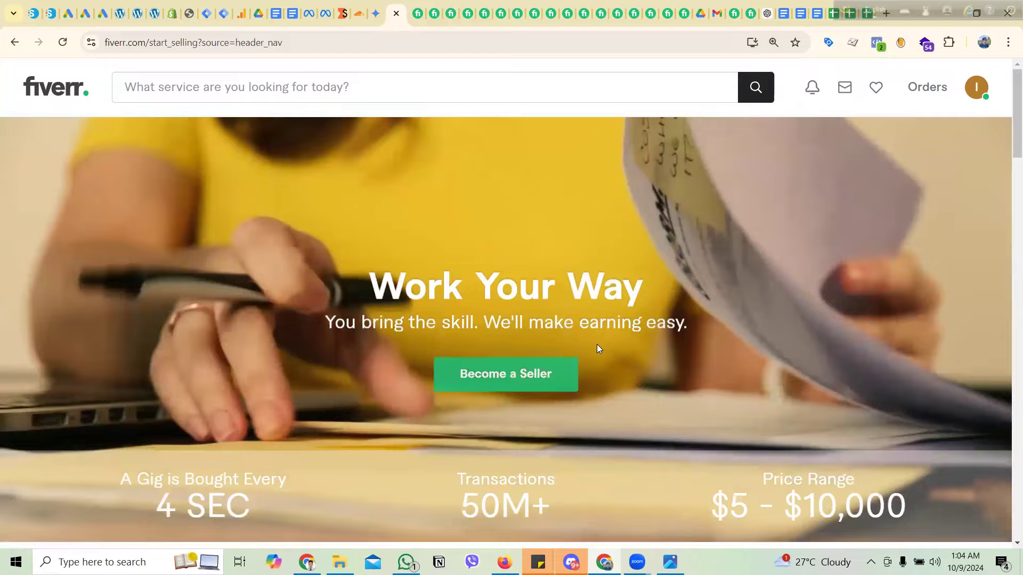
scroll(490, 374, down, 6)
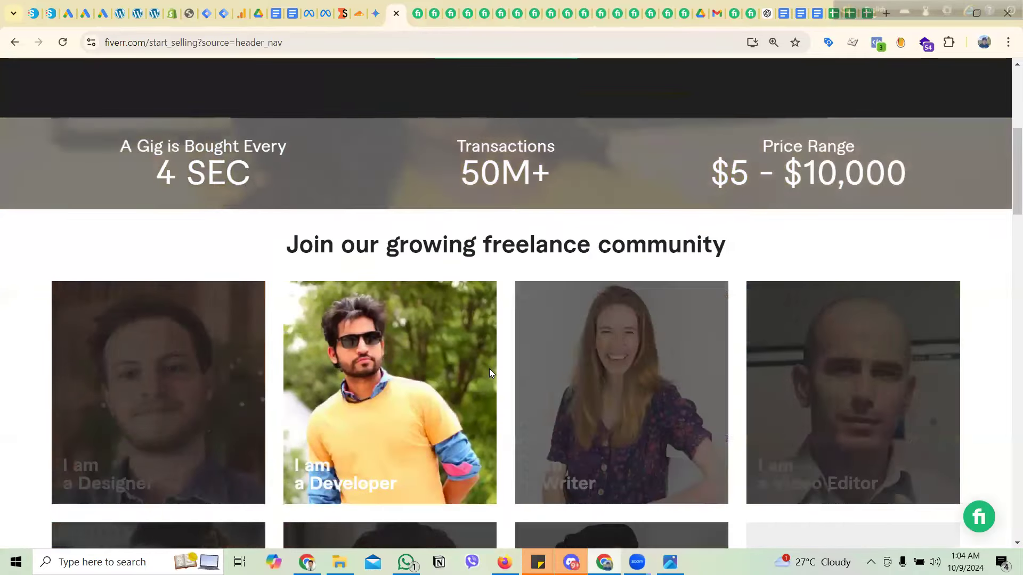
click(491, 372)
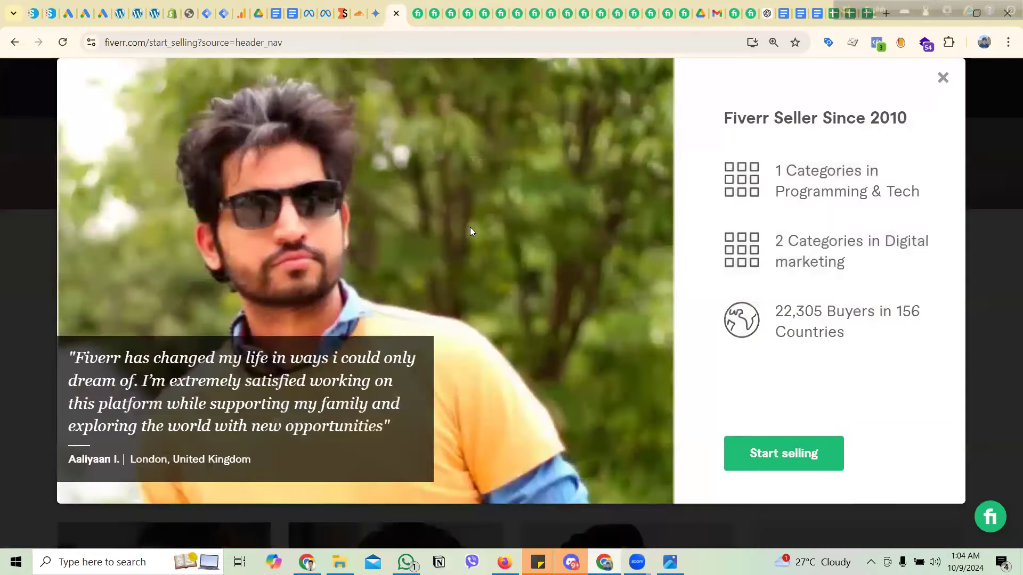
click(772, 458)
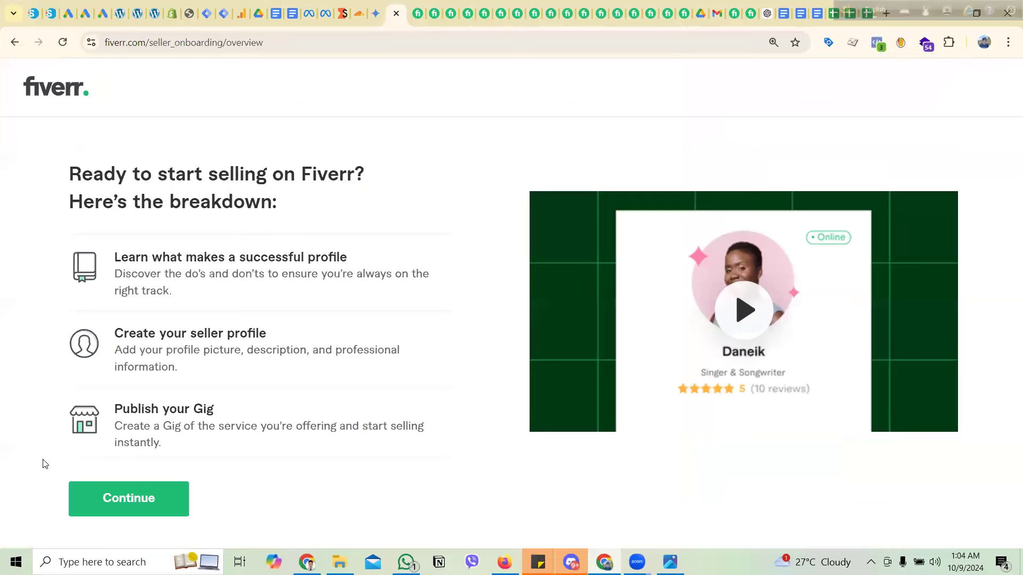
Step: Continue through the seller onboarding overview and its profile do's and don'ts to the Personal Info form
click(126, 494)
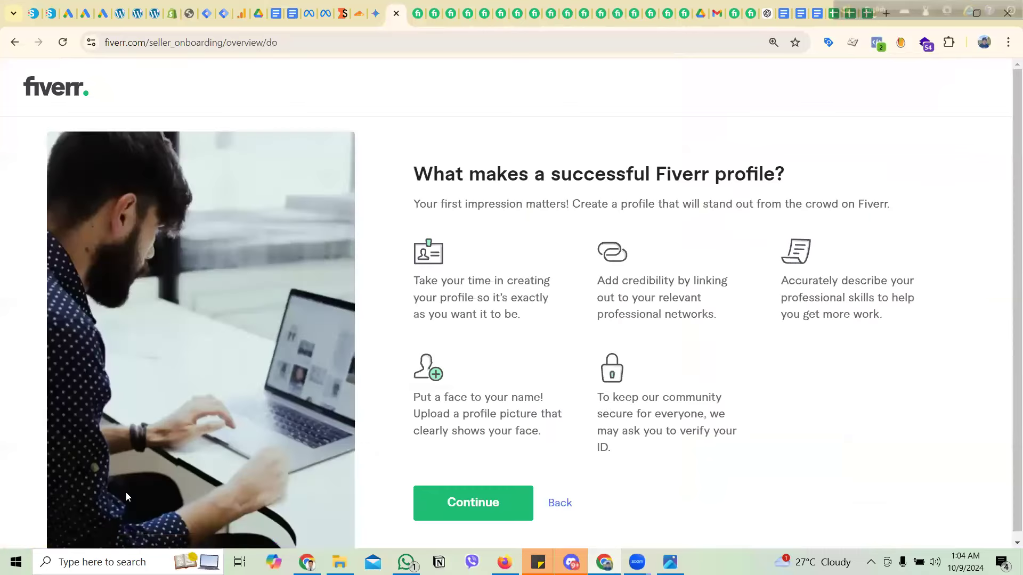
click(472, 503)
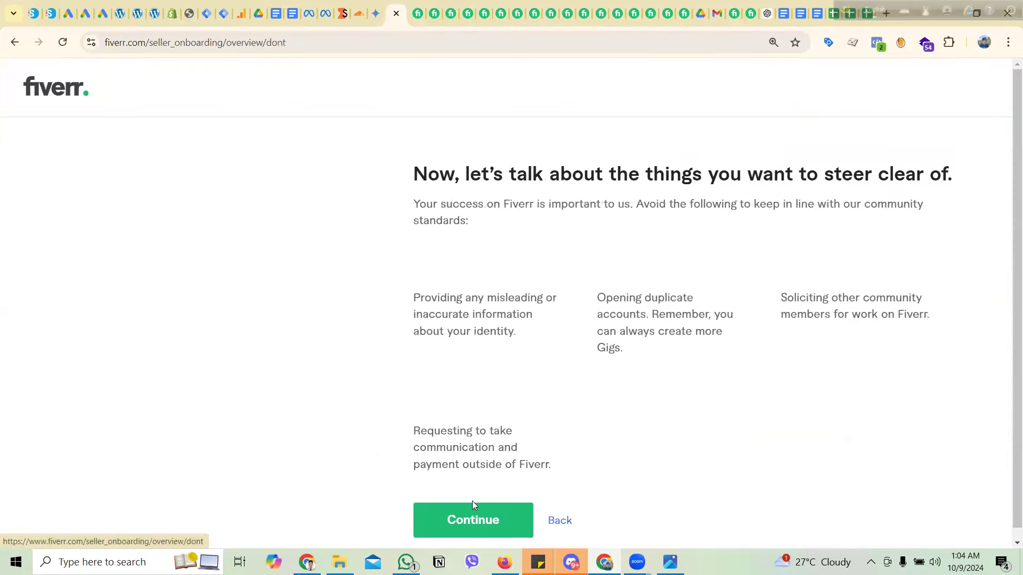
click(472, 518)
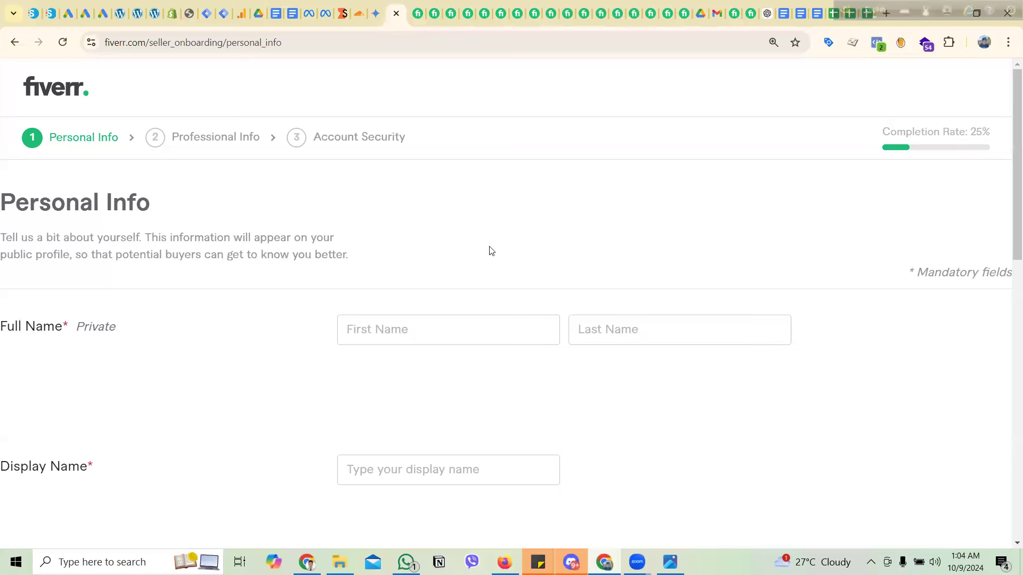
Step: Review the Personal Info form's full name, display name, profile picture and description fields
scroll(249, 336, down, 3)
scroll(249, 337, up, 3)
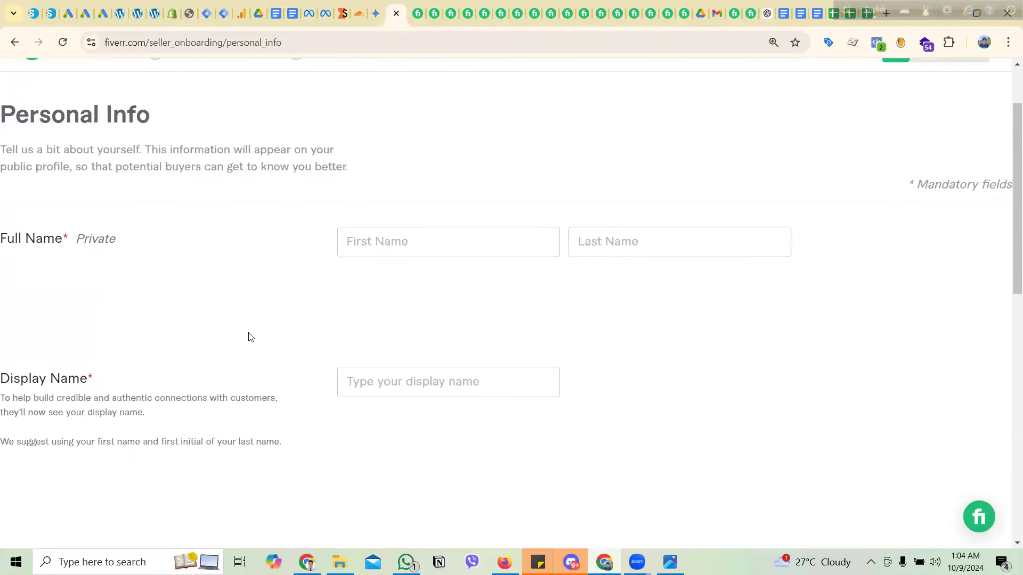
click(372, 331)
click(614, 329)
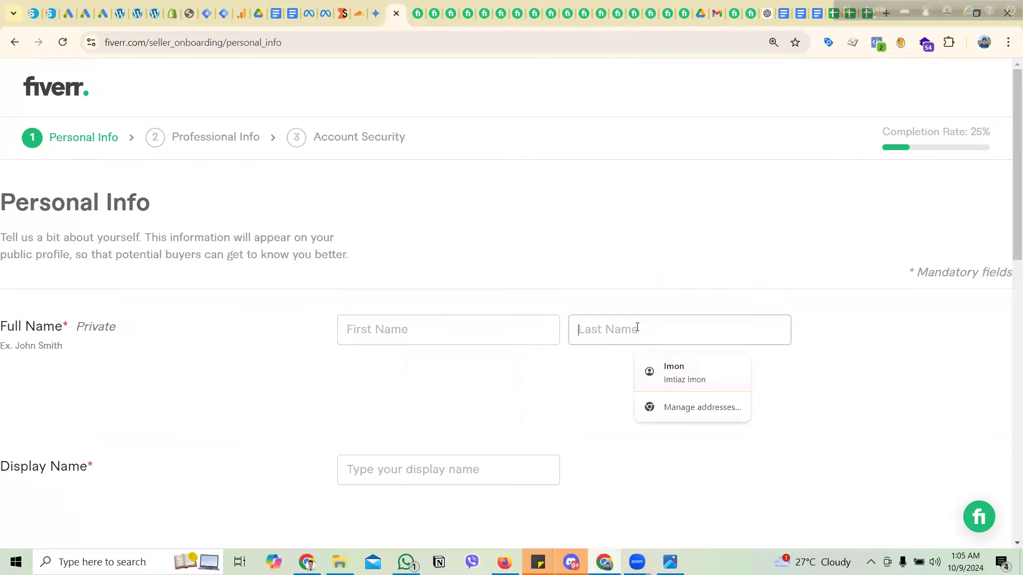
scroll(694, 333, down, 3)
scroll(666, 330, down, 1)
click(373, 204)
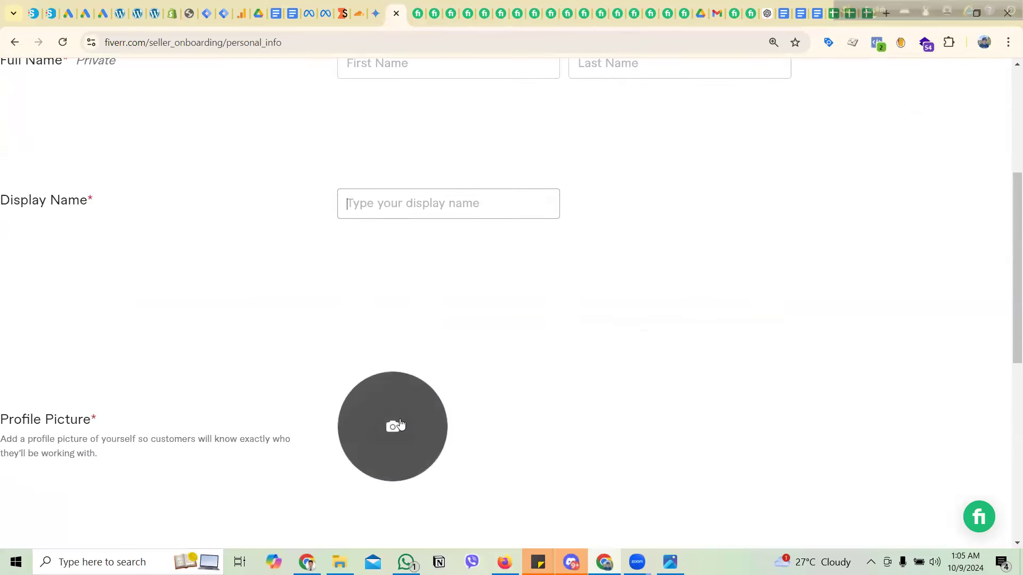
scroll(653, 305, down, 3)
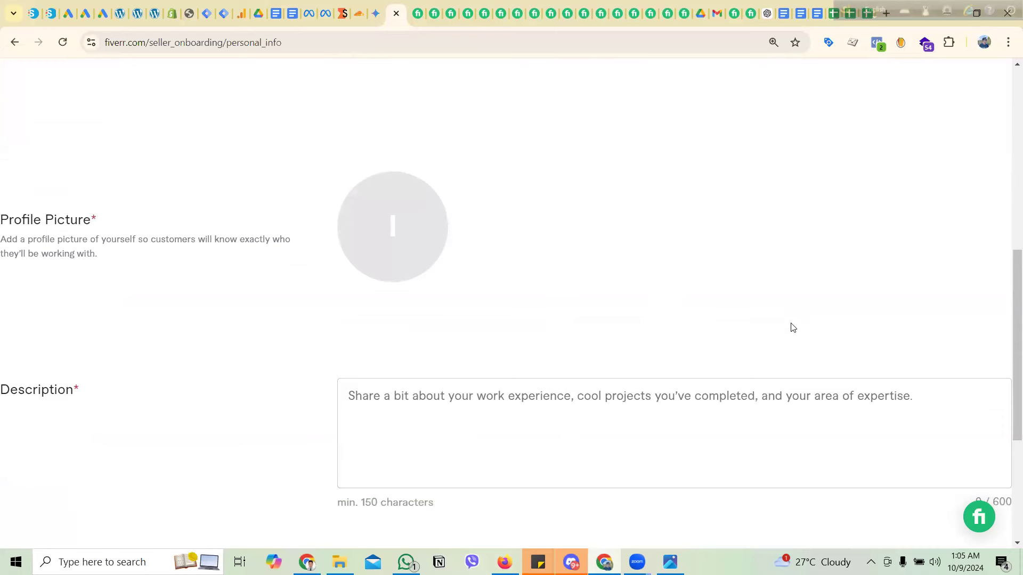
scroll(778, 317, up, 9)
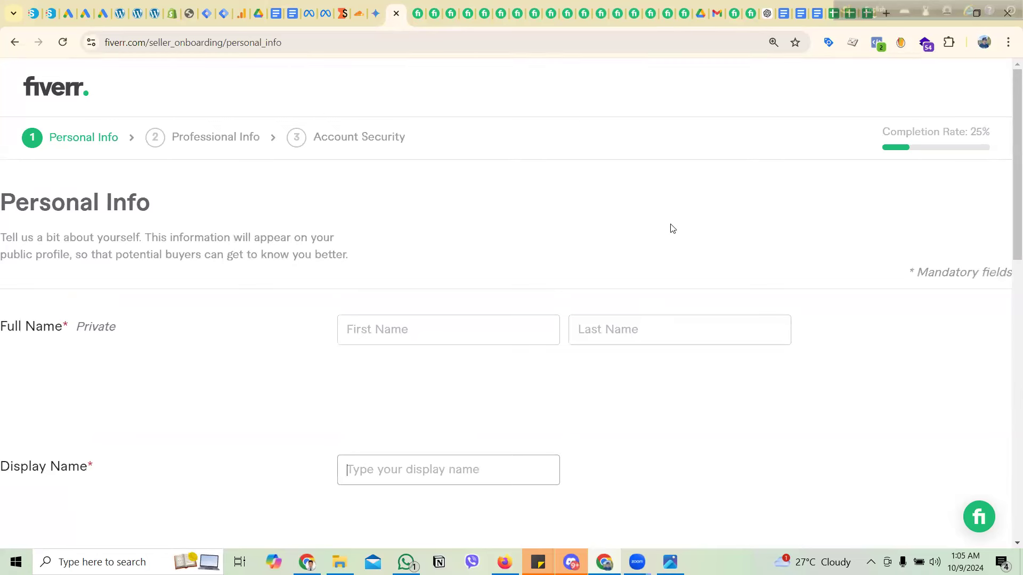
scroll(758, 257, down, 15)
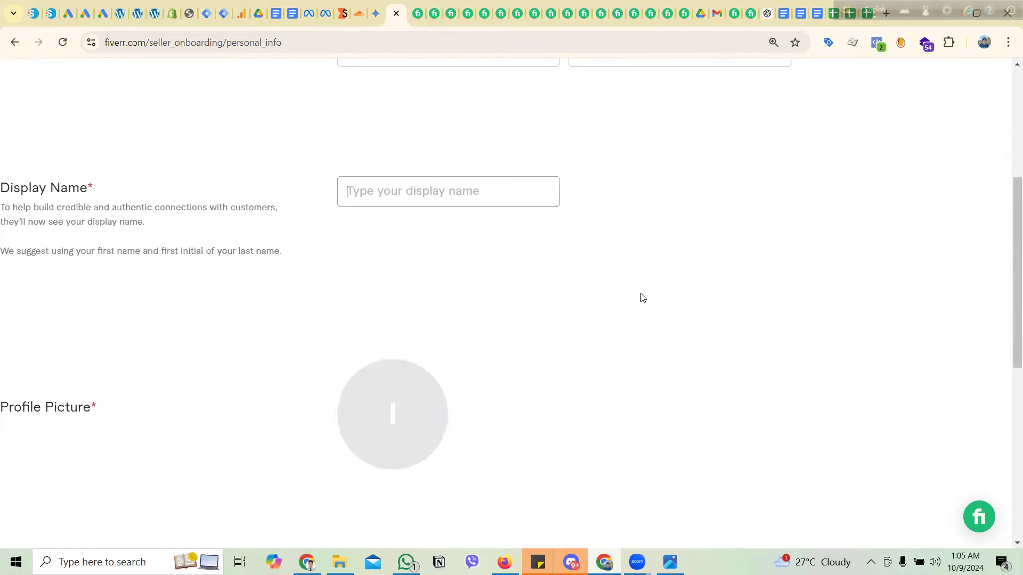
scroll(533, 378, up, 15)
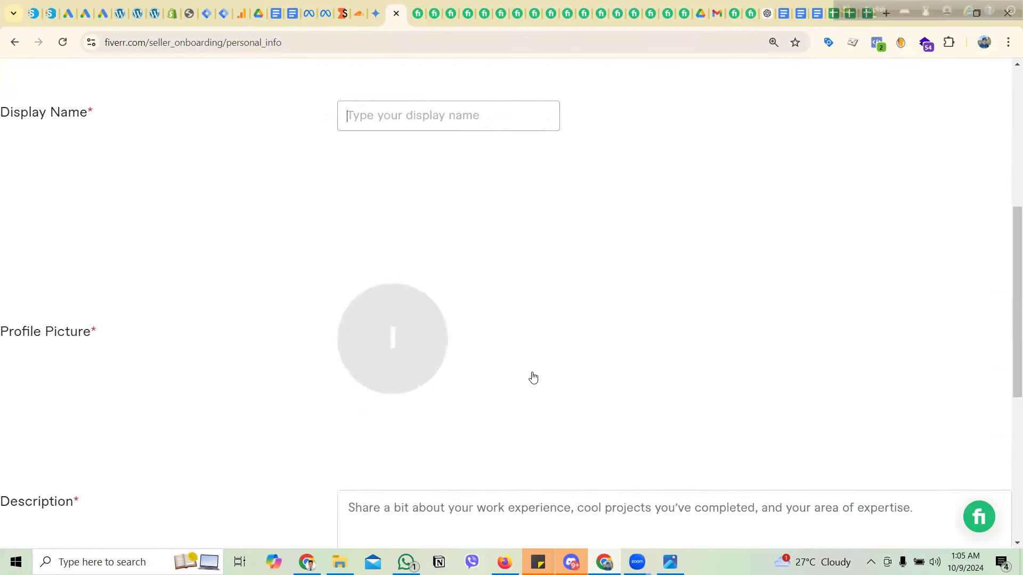
mouse_move(482, 7)
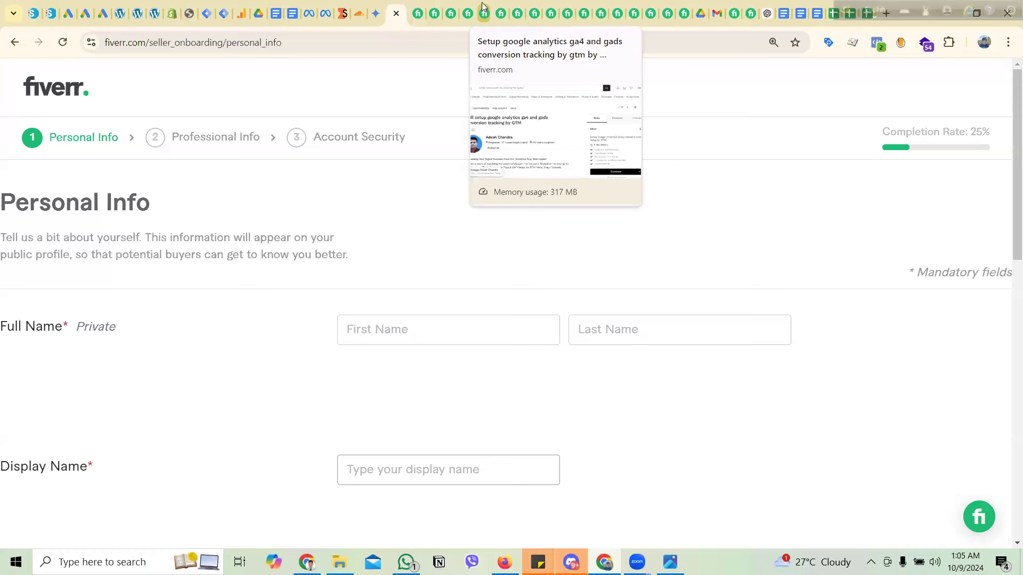
click(629, 396)
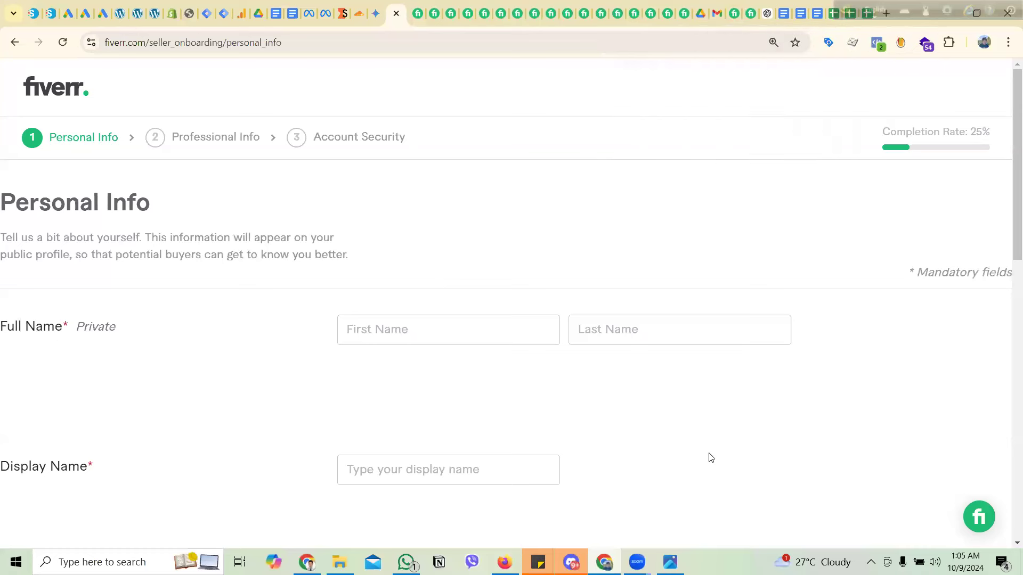
click(679, 334)
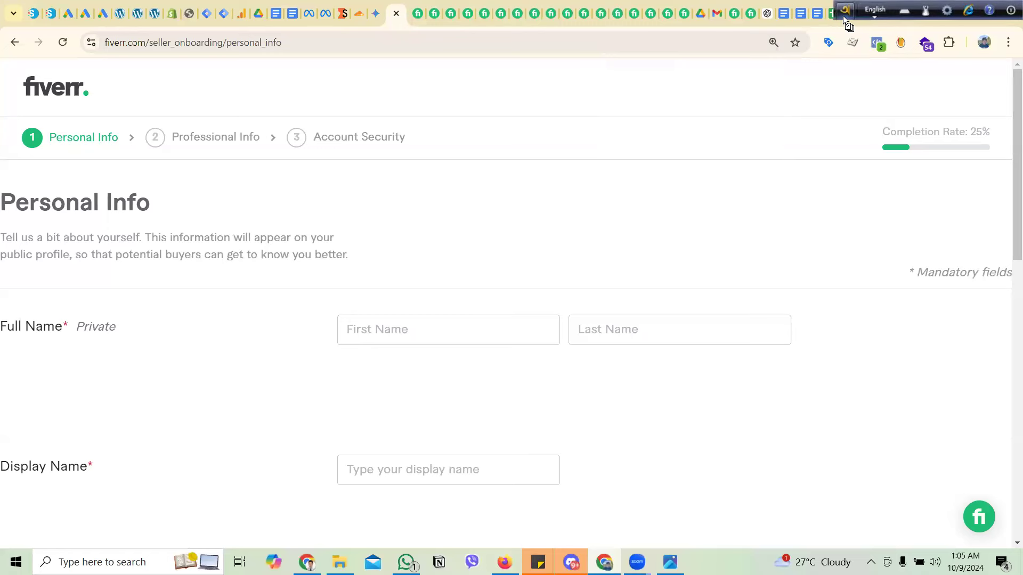
drag(843, 15, 650, 15)
click(970, 15)
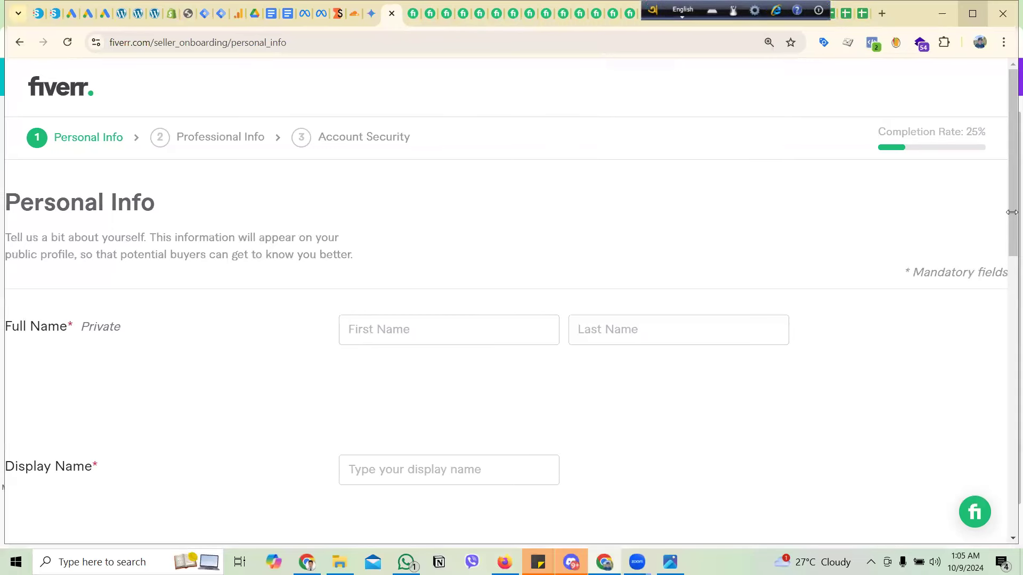
click(972, 13)
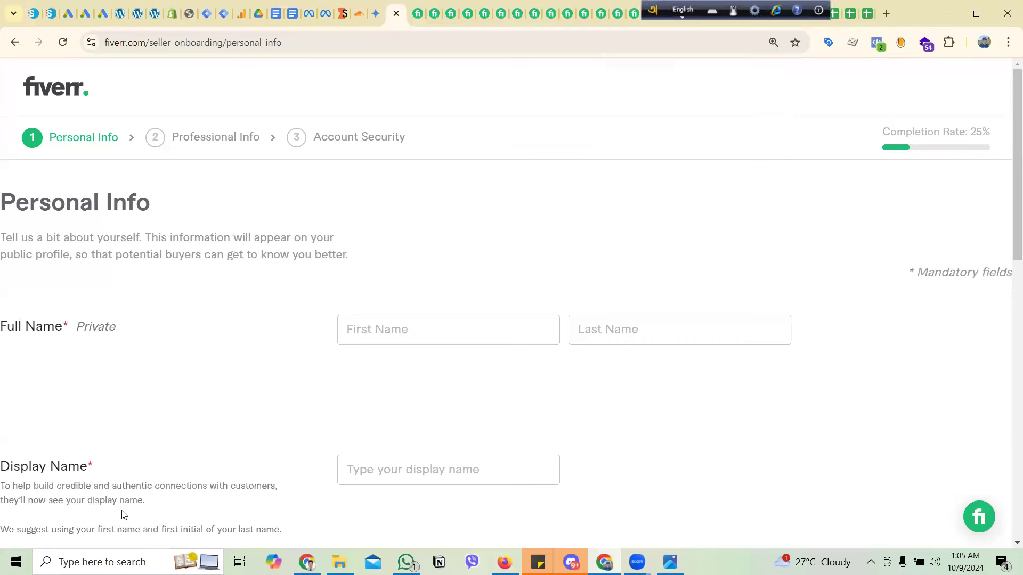
mouse_move(637, 562)
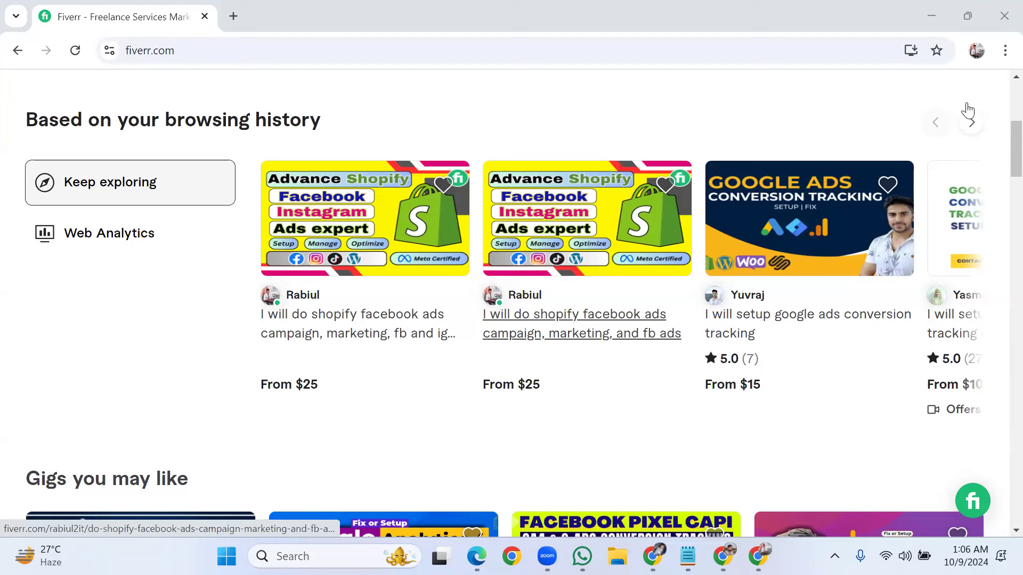
Step: Open the existing account's buyer profile and review its details, profile checklist and freelancer reviews section
scroll(863, 155, up, 6)
click(848, 158)
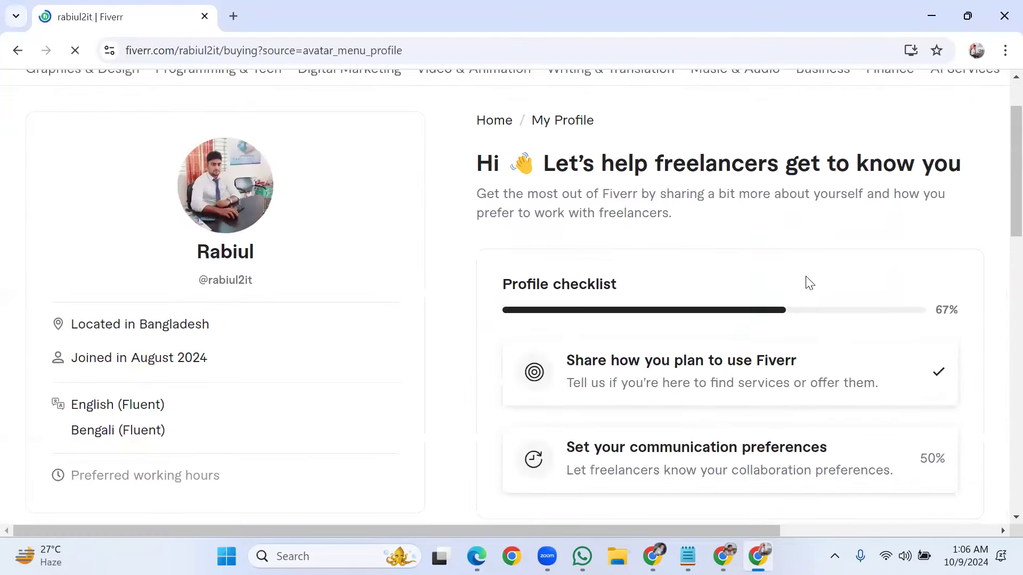
scroll(804, 281, down, 2)
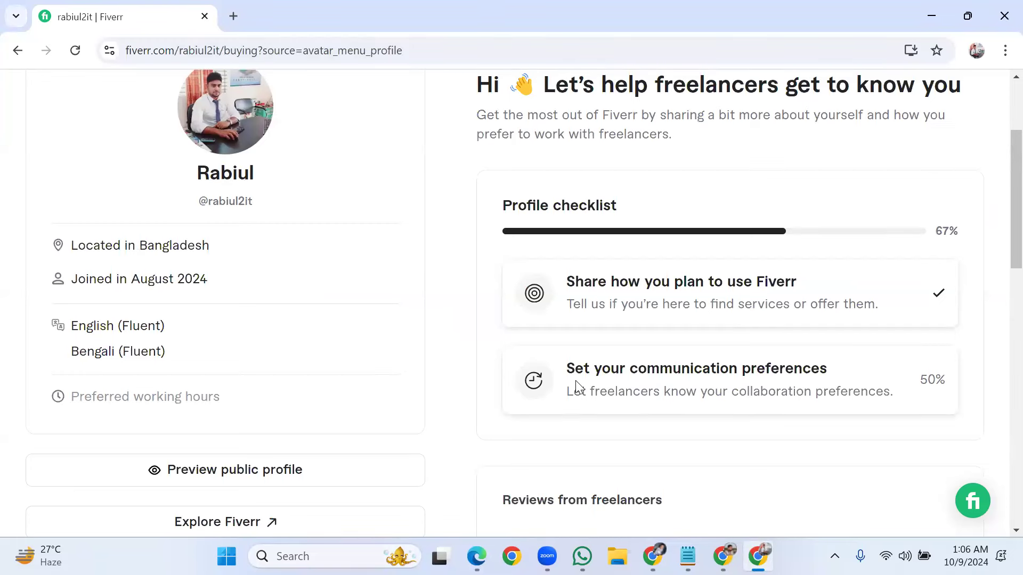
scroll(578, 386, down, 1)
scroll(577, 385, down, 10)
scroll(666, 333, up, 10)
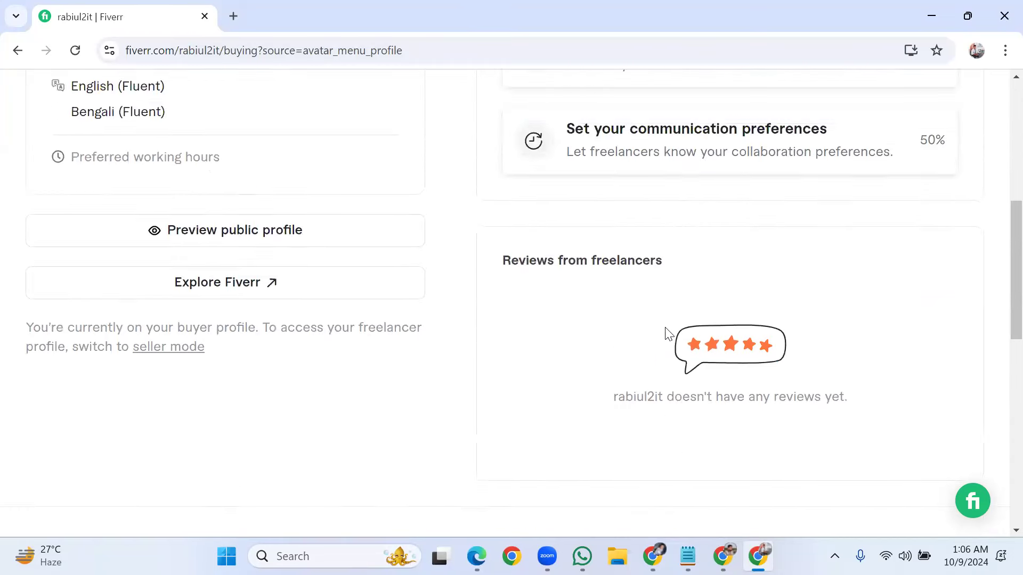
scroll(666, 333, up, 2)
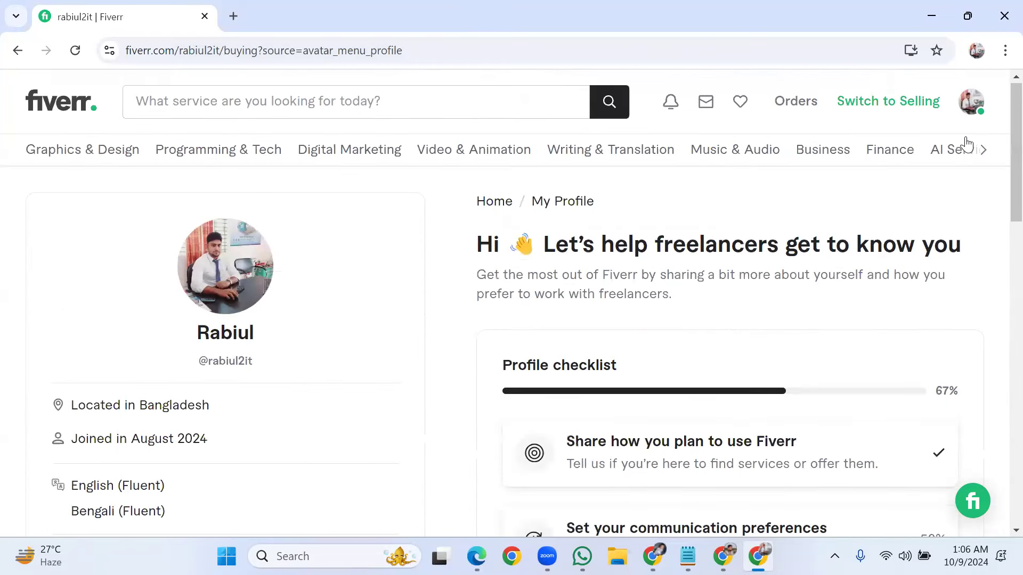
Step: Switch the account to selling and look over the My Business options and seller level on the dashboard
click(895, 107)
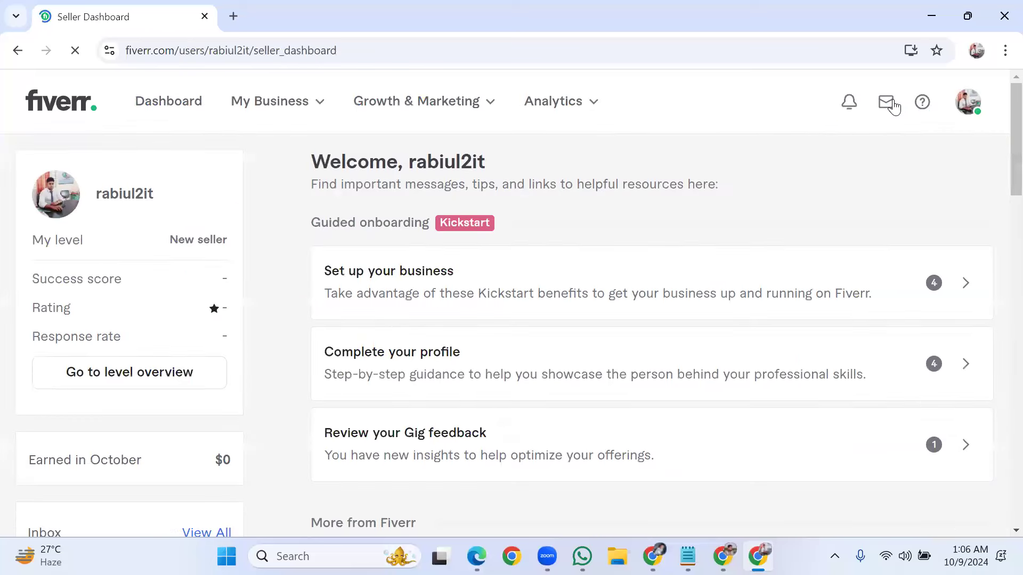
click(316, 104)
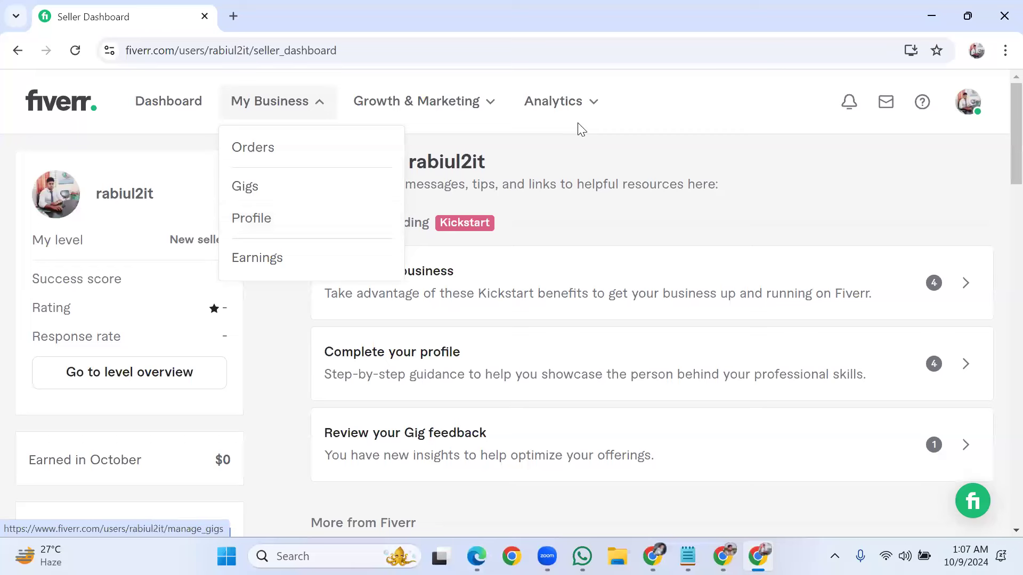
click(709, 110)
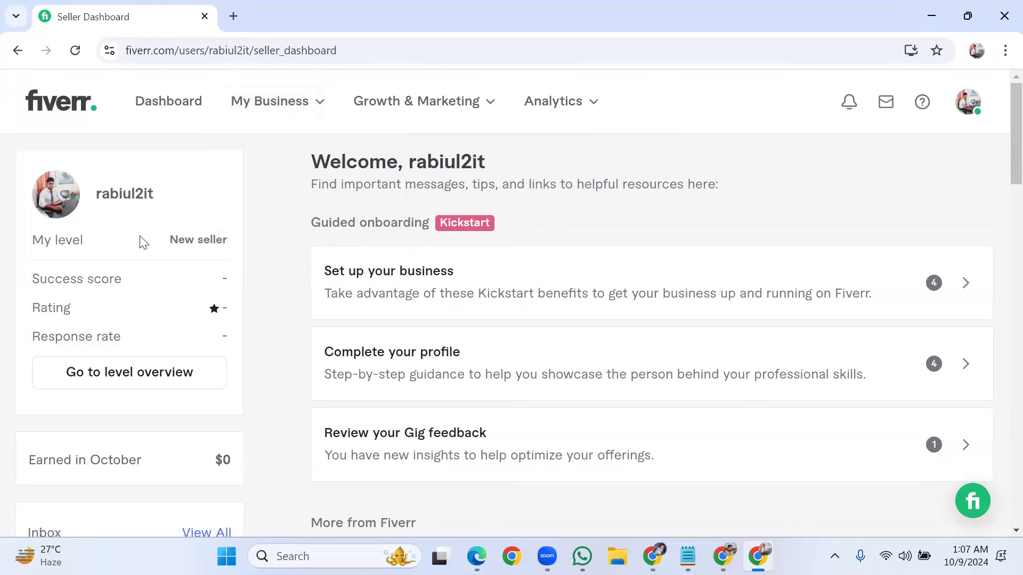
drag(83, 239, 47, 241)
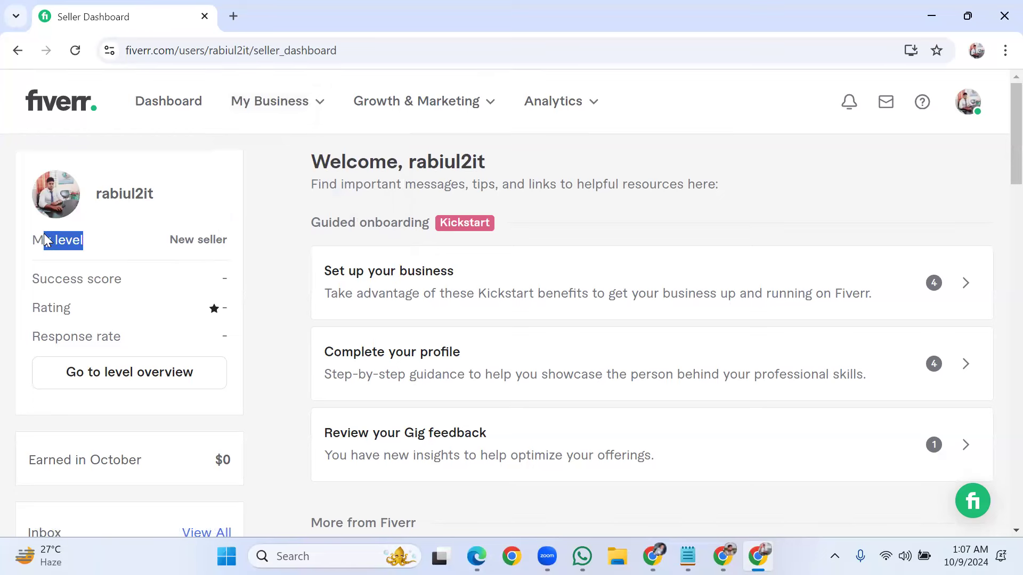
click(254, 163)
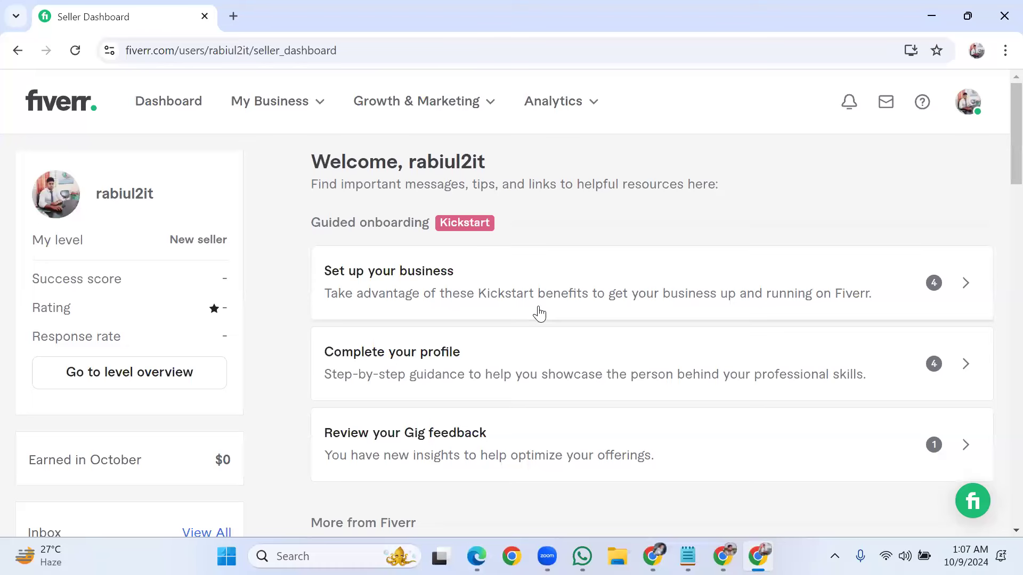
Step: Switch the account back to buying and check its orders list
click(966, 106)
key(XF86AudioRaiseVolume)
key(XF86AudioRaiseVolume)
key(XF86AudioRaiseVolume)
key(XF86AudioRaiseVolume)
key(XF86AudioRaiseVolume)
key(XF86AudioRaiseVolume)
key(XF86AudioRaiseVolume)
key(XF86AudioRaiseVolume)
key(XF86AudioRaiseVolume)
key(XF86AudioRaiseVolume)
key(XF86AudioRaiseVolume)
key(XF86AudioRaiseVolume)
key(XF86AudioRaiseVolume)
click(862, 210)
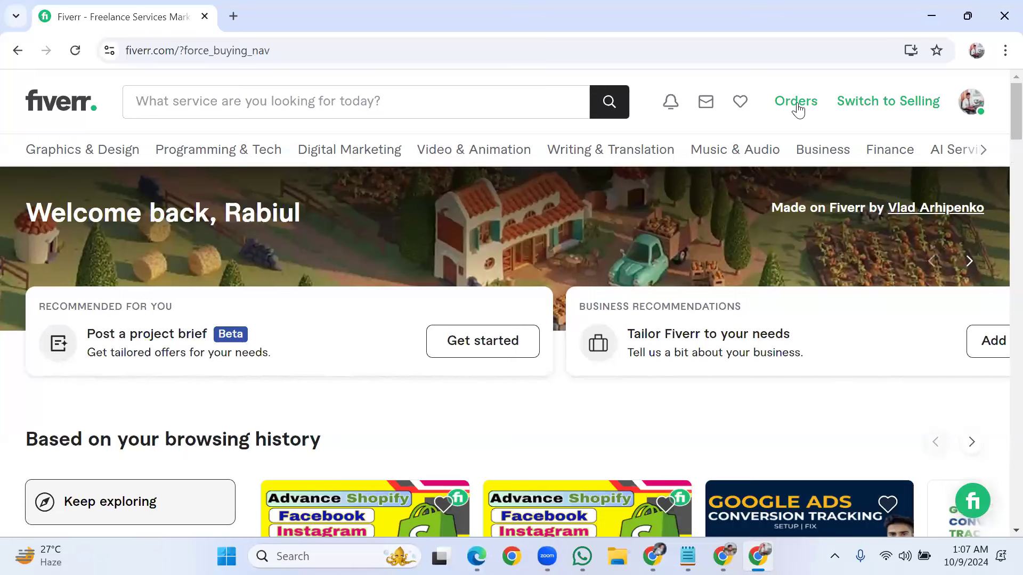
click(798, 109)
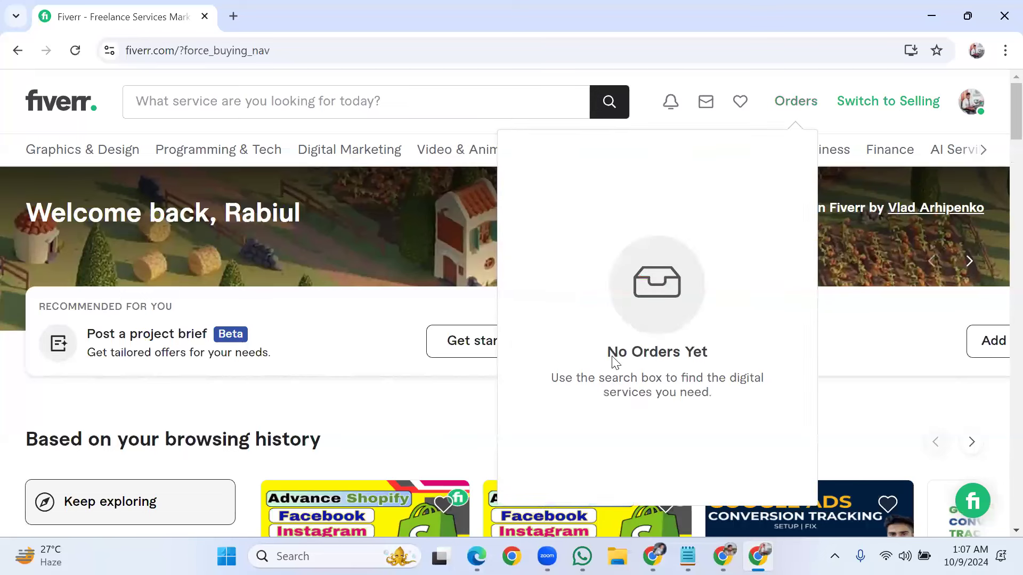
Step: Return to the seller dashboard and check the My Business options once more
click(864, 106)
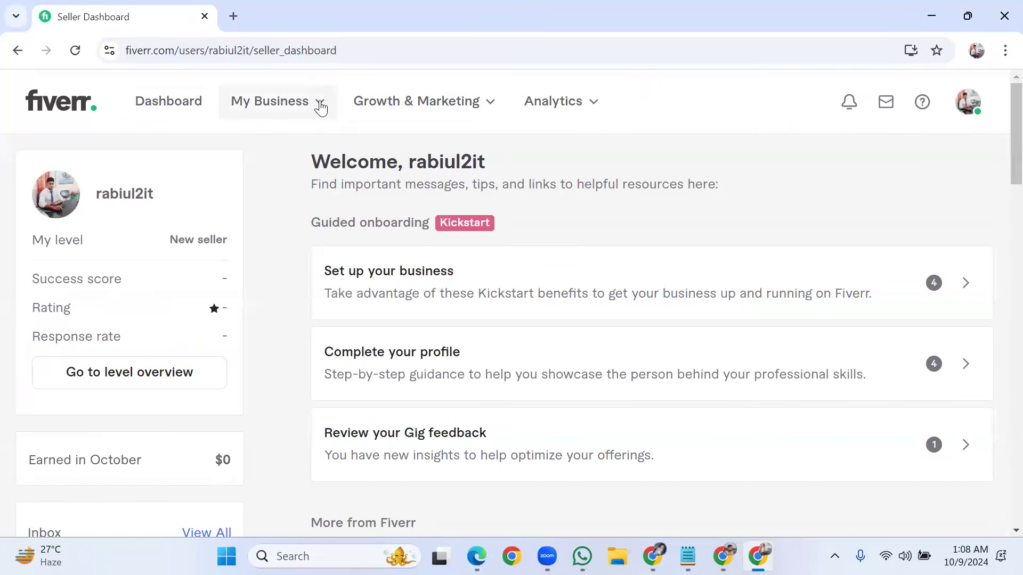
click(319, 105)
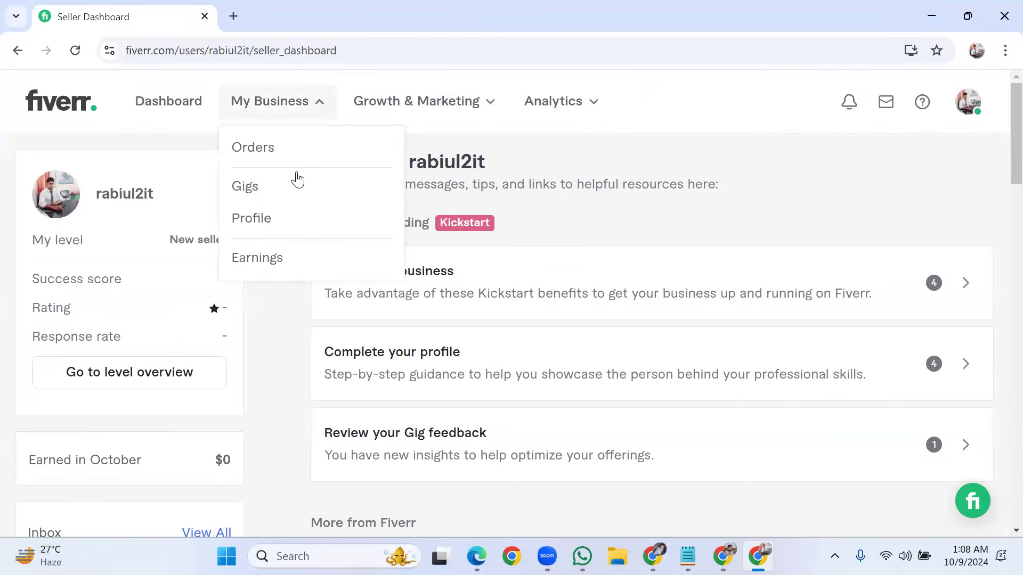
click(748, 102)
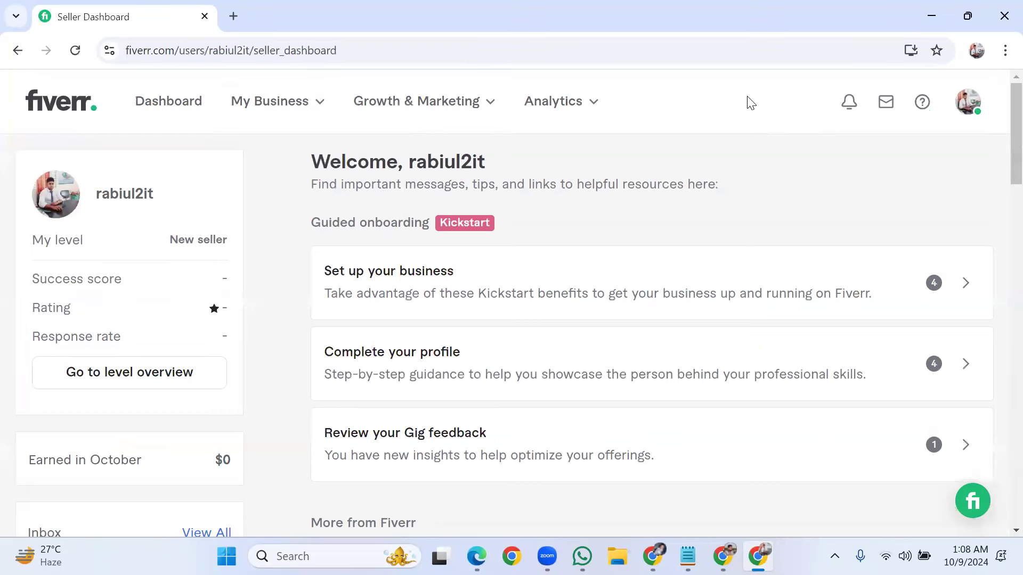